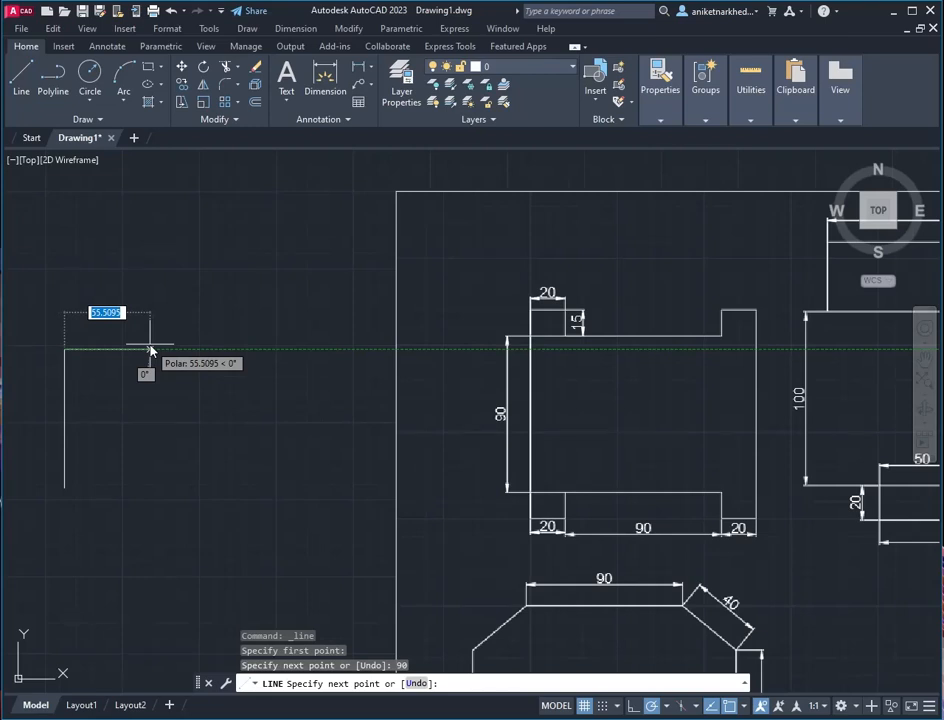
Continue the profile outline with a 20-unit line to the right and a 15-unit line down into the notch
{"action": "type", "text": "0"}
{"action": "key", "text": "Return"}
{"action": "scroll", "coordinate": [89, 400], "scroll_direction": "up", "scroll_amount": 2}
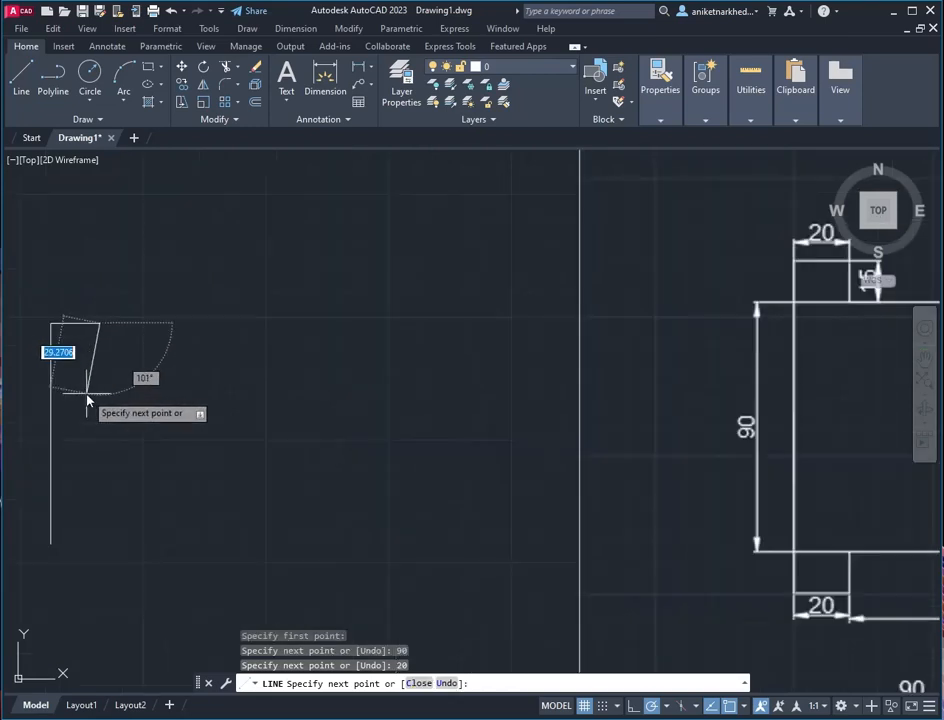
{"action": "scroll", "coordinate": [89, 402], "scroll_direction": "down", "scroll_amount": 2}
{"action": "type", "text": "15"}
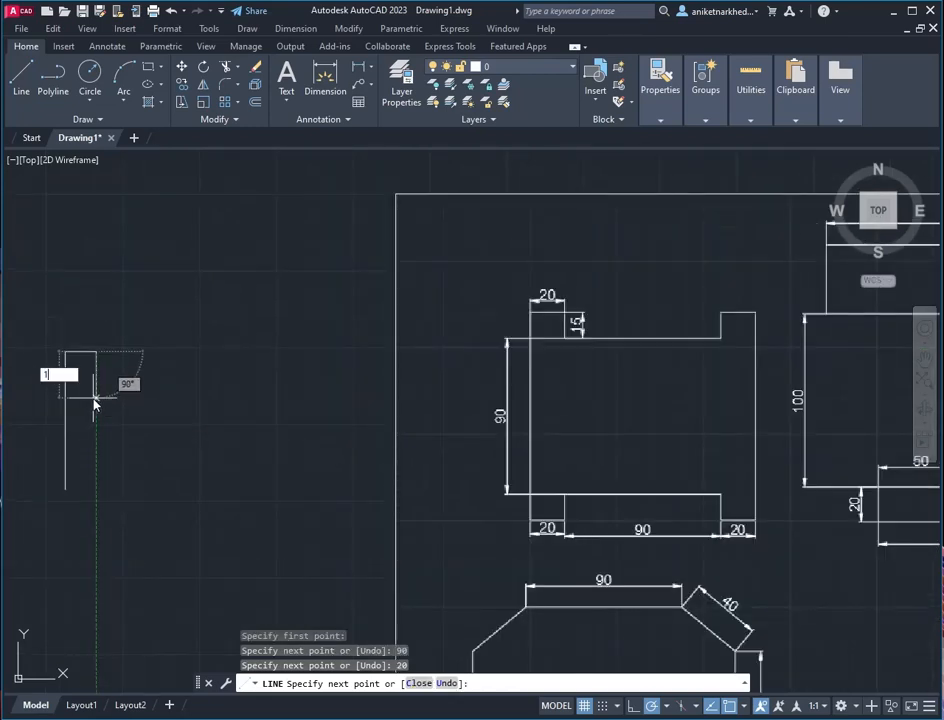
{"action": "key", "text": "Return"}
Draw the upper notch floor 90 units to the right, its side 15 units up and the second tab's top edge 20 units right
{"action": "type", "text": "9"}
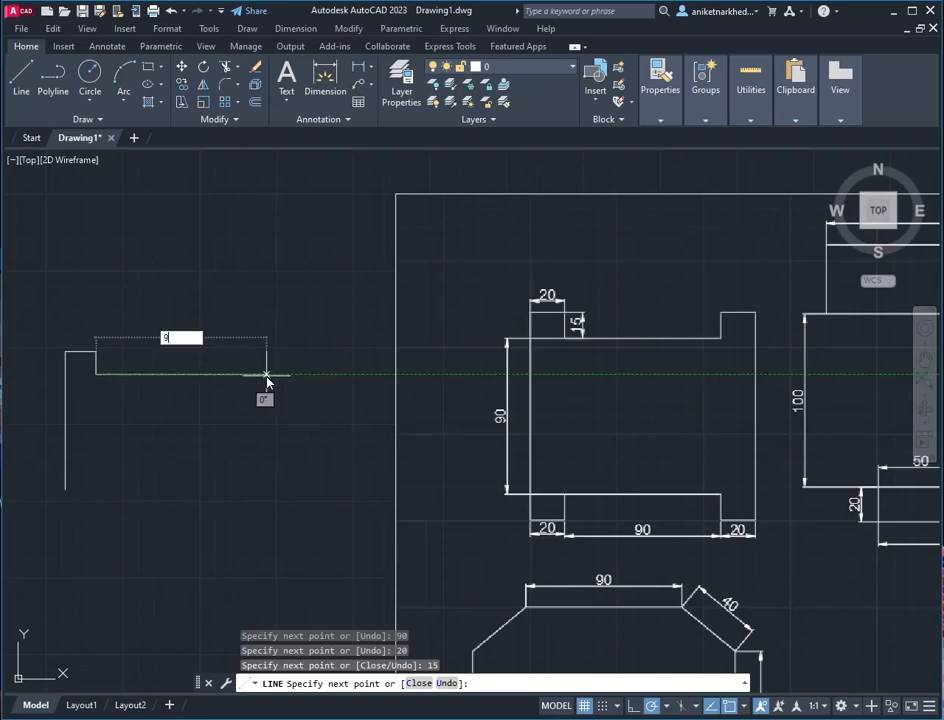
{"action": "type", "text": "0"}
{"action": "key", "text": "Return"}
{"action": "type", "text": "1"}
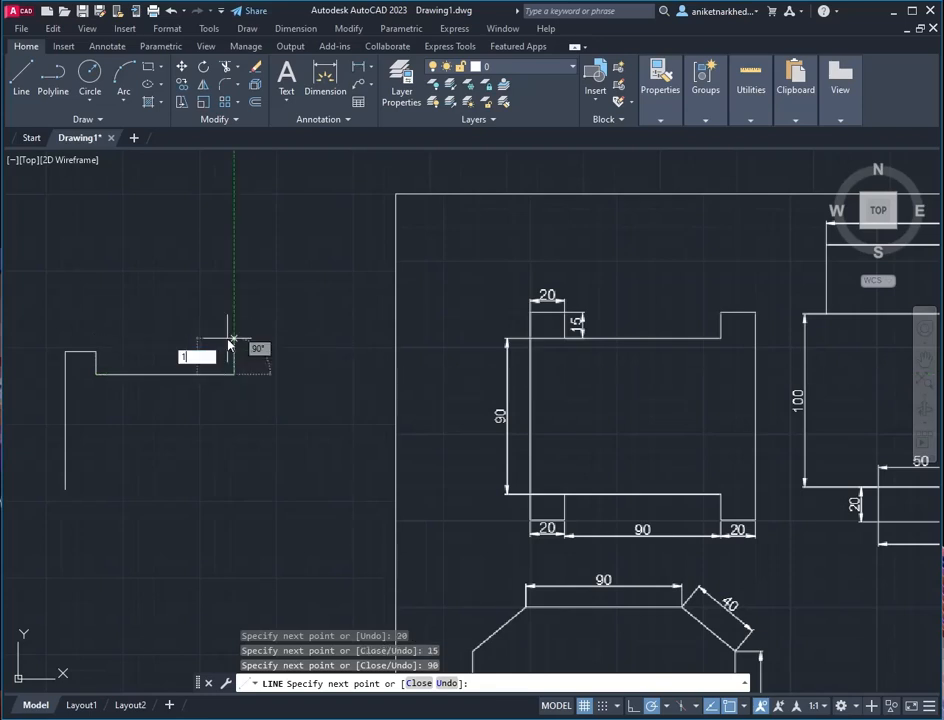
{"action": "type", "text": "5"}
{"action": "key", "text": "Return"}
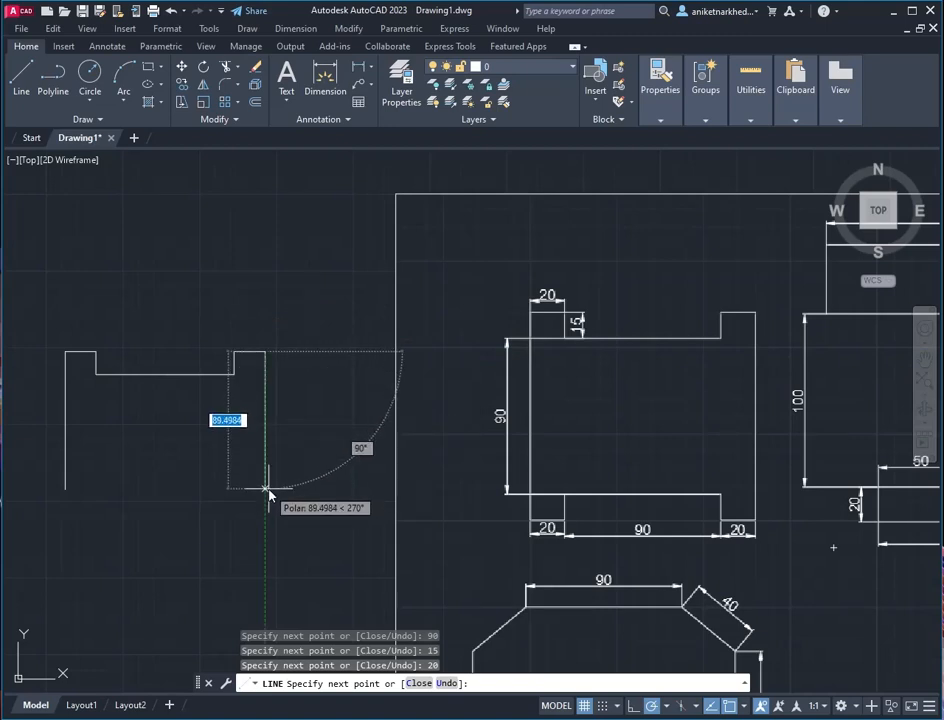
Draw the profile's right side 90 units down, then the lower right tab 20 units left and 15 units up
{"action": "type", "text": "90"}
{"action": "key", "text": "Return"}
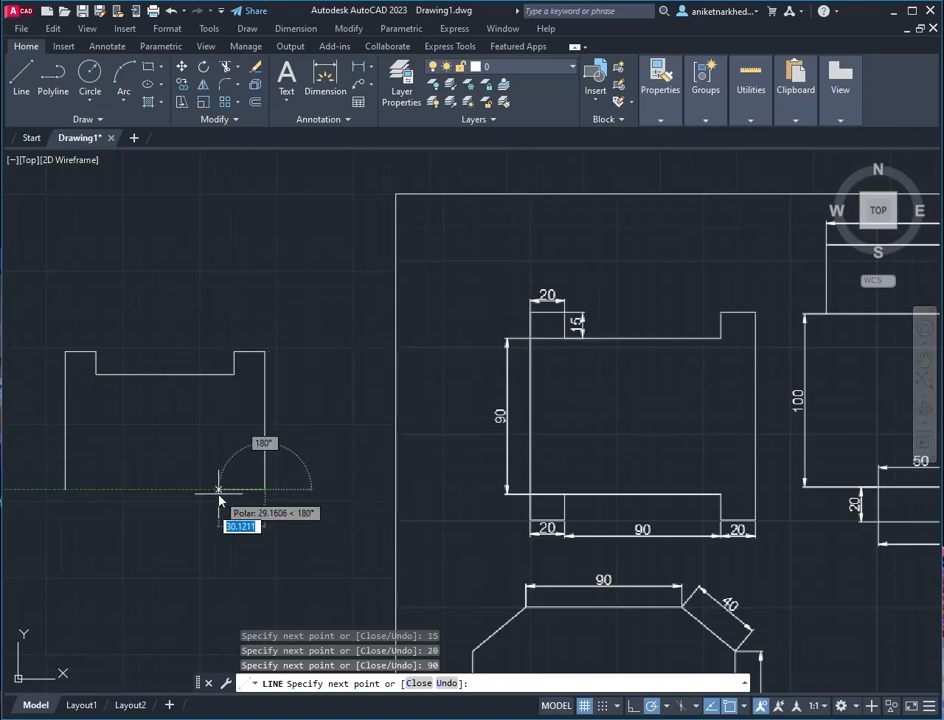
{"action": "type", "text": "20"}
{"action": "key", "text": "Return"}
{"action": "type", "text": "1"}
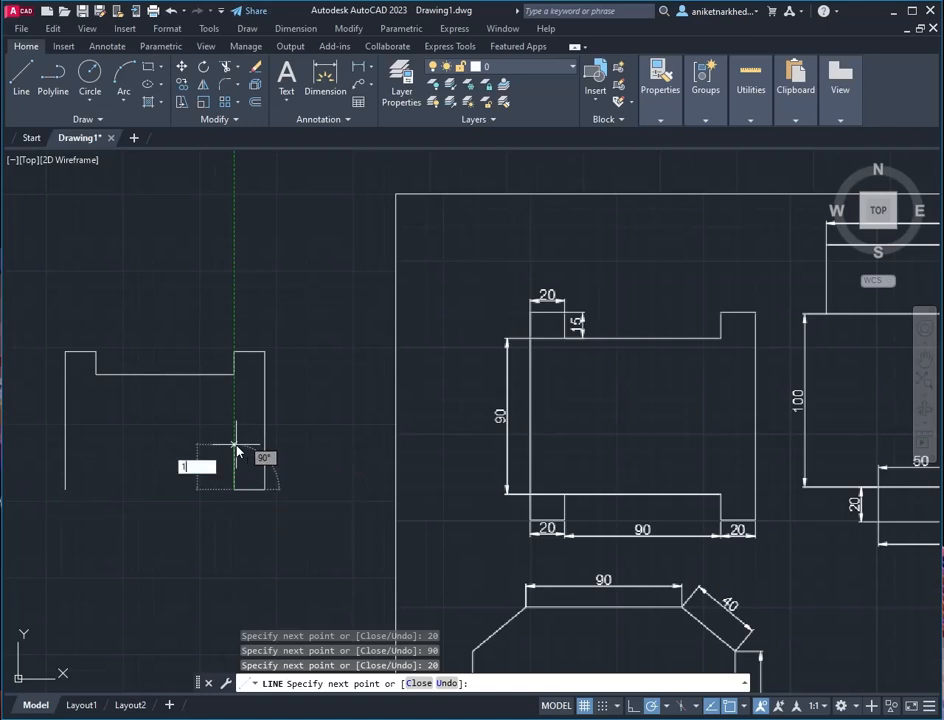
{"action": "type", "text": "5"}
{"action": "key", "text": "Return"}
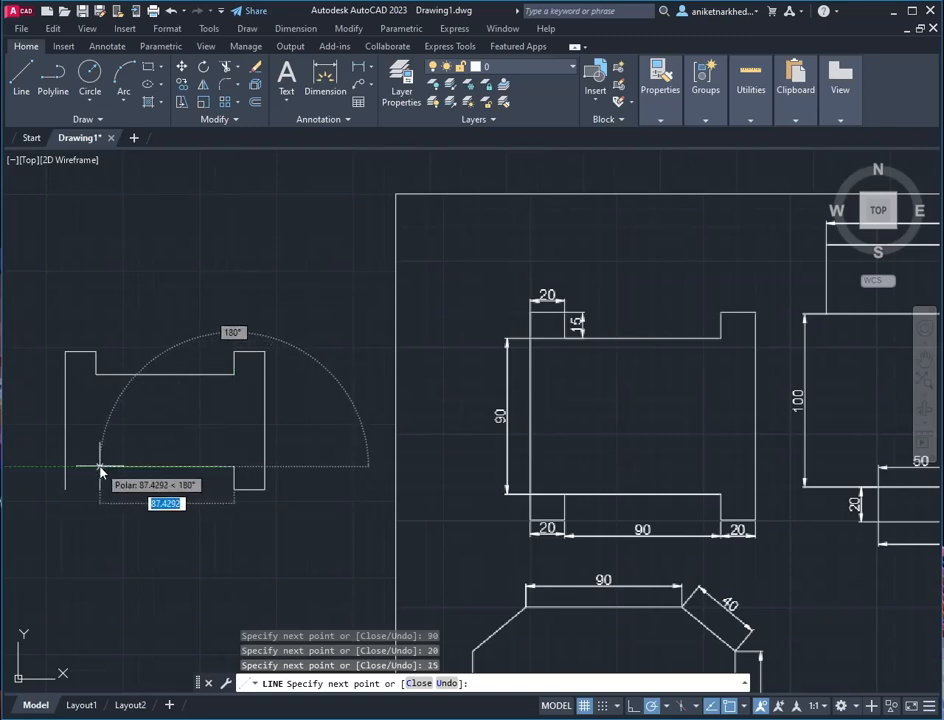
Close the profile with lines 90 units left, 15 units down and 20 units left to the start point, and end the line
{"action": "type", "text": "90"}
{"action": "key", "text": "Return"}
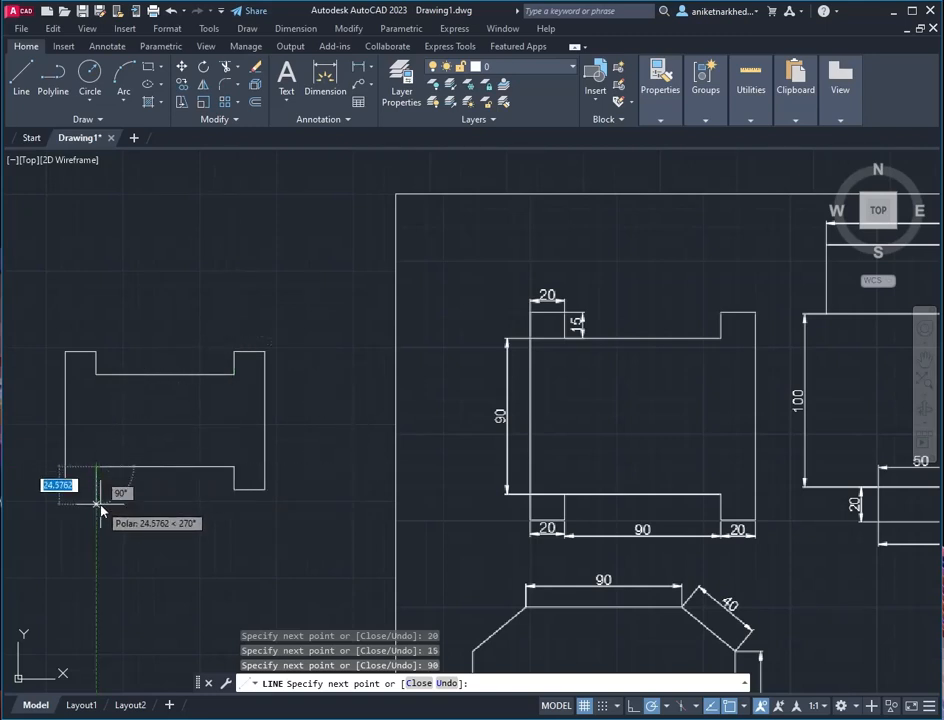
{"action": "type", "text": "15"}
{"action": "key", "text": "Return"}
{"action": "type", "text": "2"}
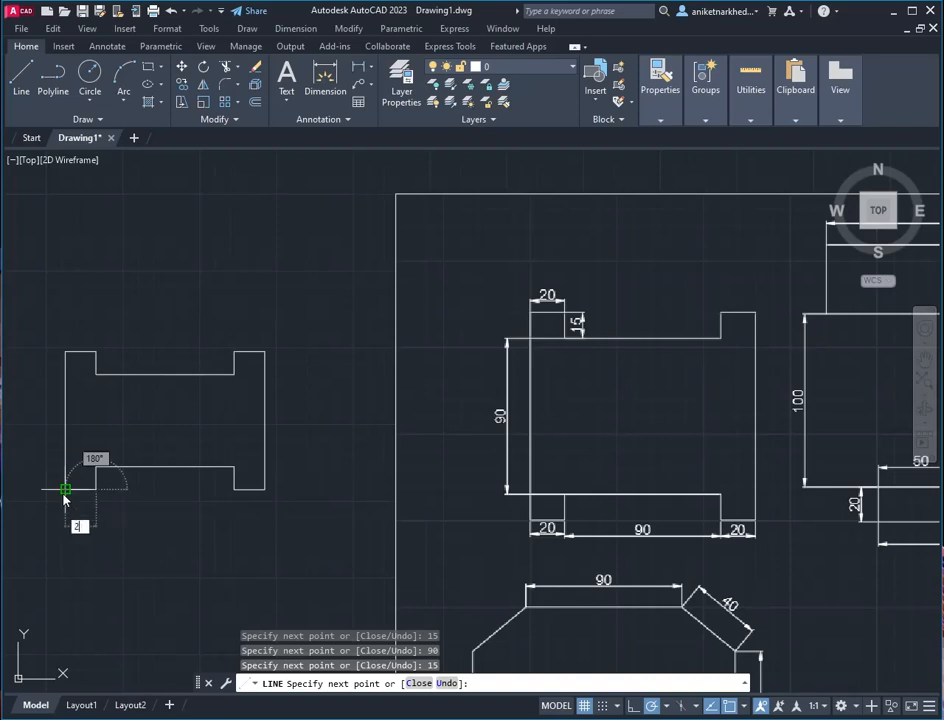
{"action": "type", "text": "0"}
{"action": "key", "text": "Return"}
{"action": "key", "text": "Escape"}
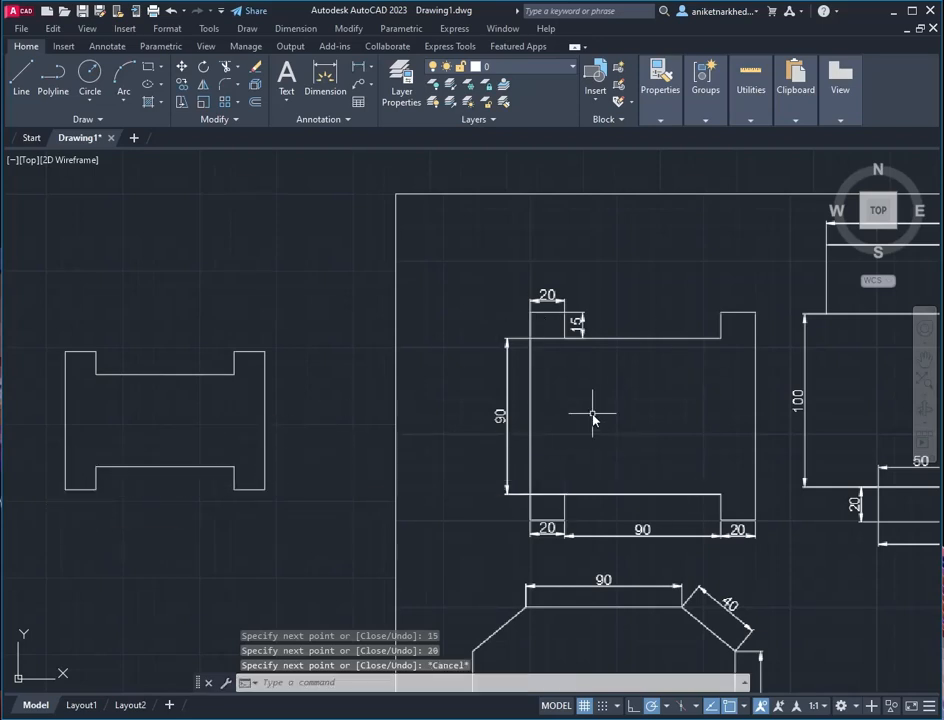
Dimension the widths of the upper left tab and the upper notch, placing both dimensions above the profile
{"action": "left_click", "coordinate": [325, 80]}
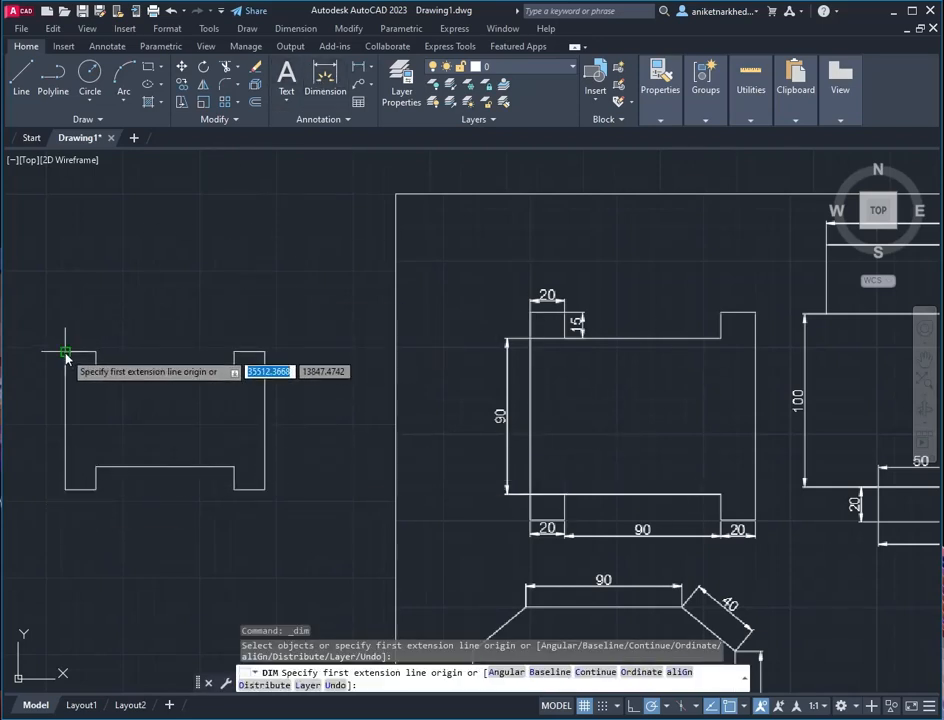
{"action": "left_click", "coordinate": [66, 351]}
{"action": "left_click", "coordinate": [95, 351]}
{"action": "left_click", "coordinate": [83, 338]}
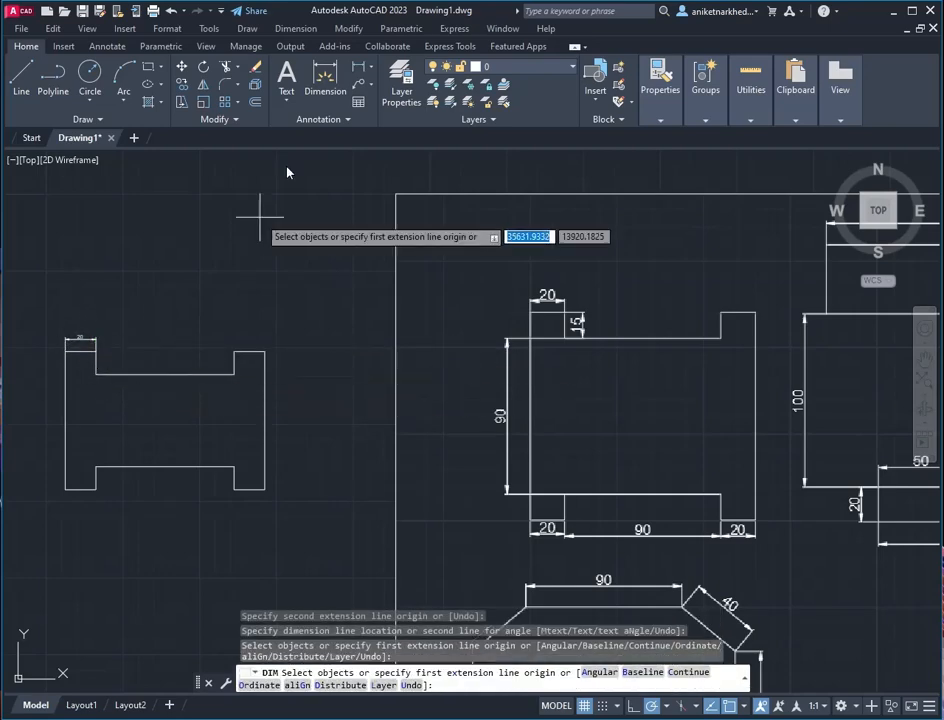
{"action": "left_click", "coordinate": [325, 80]}
{"action": "left_click", "coordinate": [96, 375]}
{"action": "left_click", "coordinate": [234, 375]}
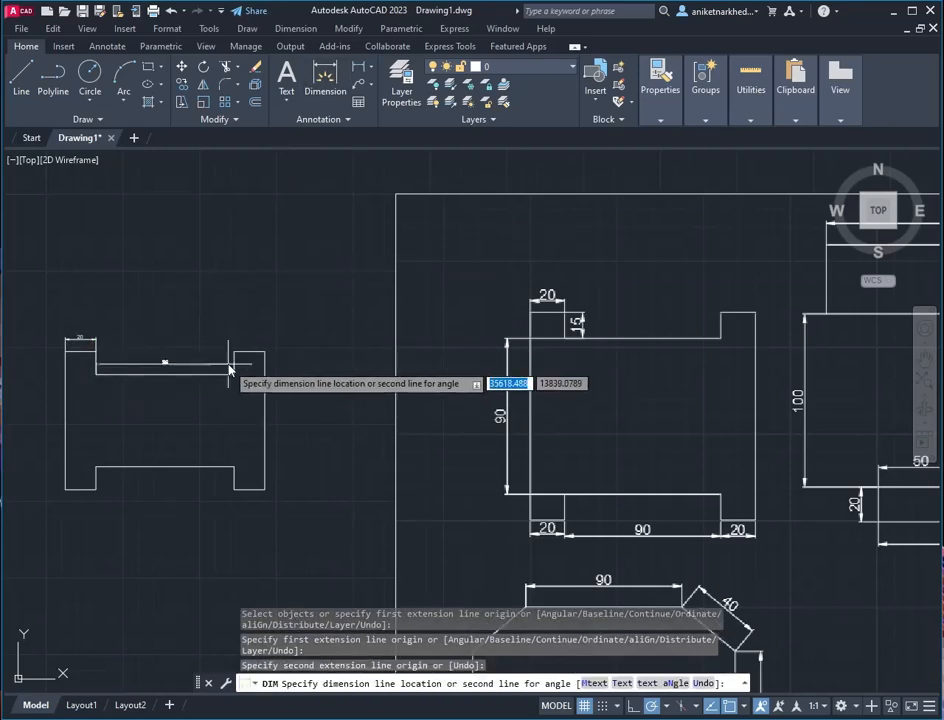
{"action": "left_click", "coordinate": [232, 347]}
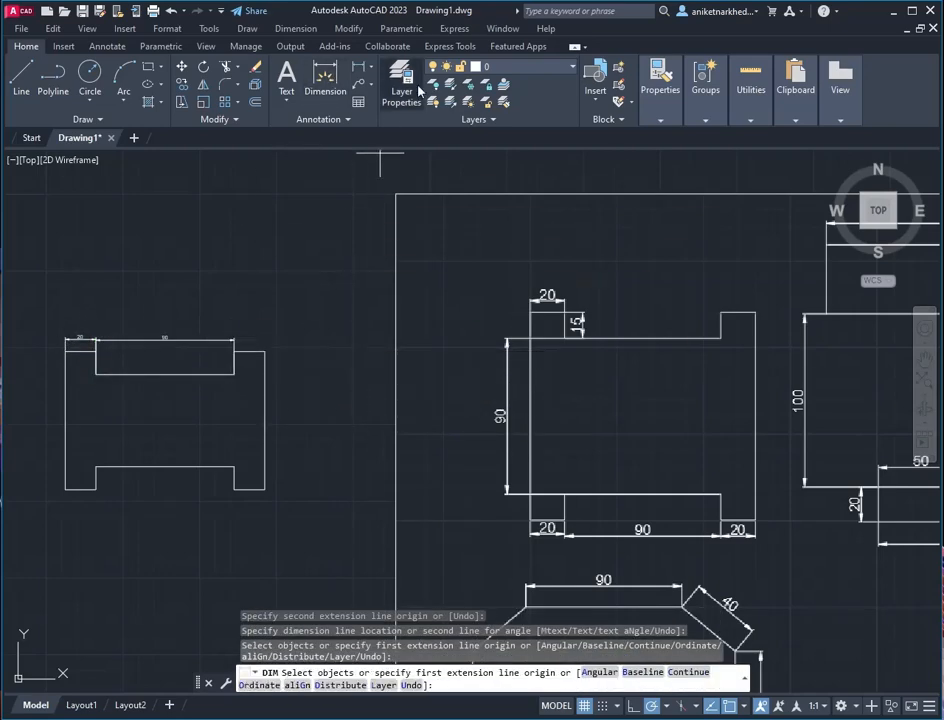
Dimension the upper notch's depth inside the notch and the profile's overall height on its left side
{"action": "left_click", "coordinate": [96, 375]}
{"action": "left_click", "coordinate": [96, 351]}
{"action": "left_click", "coordinate": [115, 365]}
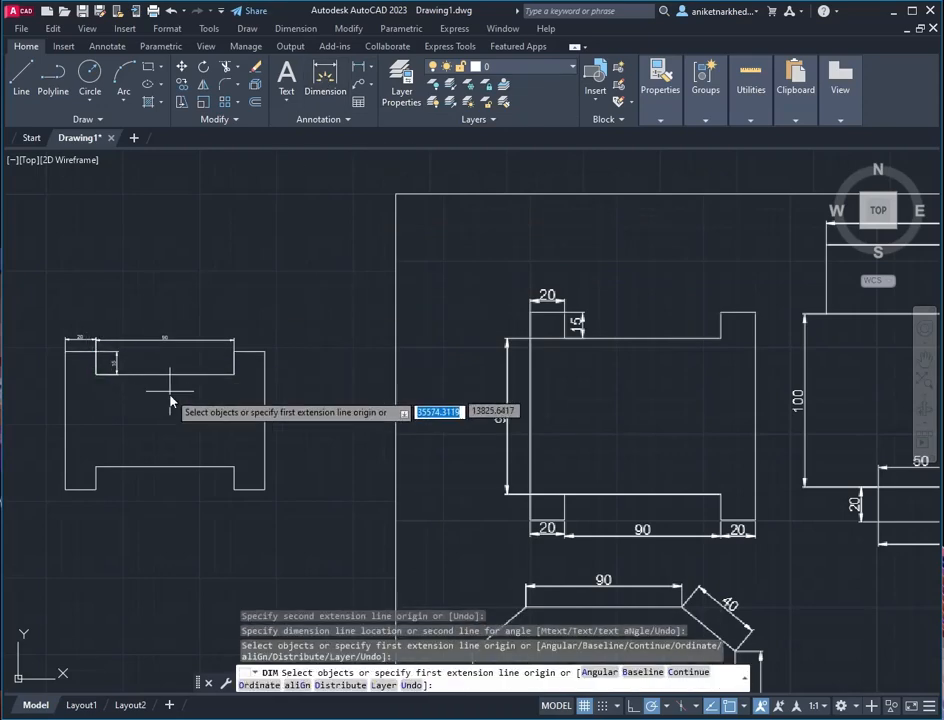
{"action": "left_click", "coordinate": [65, 351]}
{"action": "left_click", "coordinate": [65, 490]}
{"action": "left_click", "coordinate": [38, 496]}
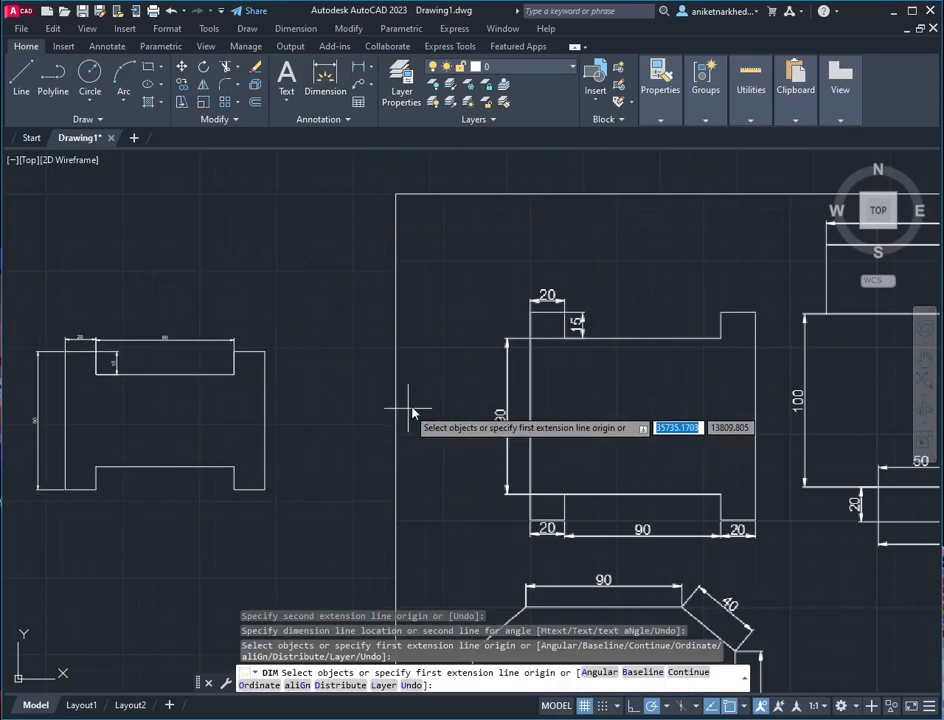
Dimension the width of the upper right tab above the profile and end dimensioning
{"action": "middle_click_drag", "start_coordinate": [240, 530], "coordinate": [259, 461]}
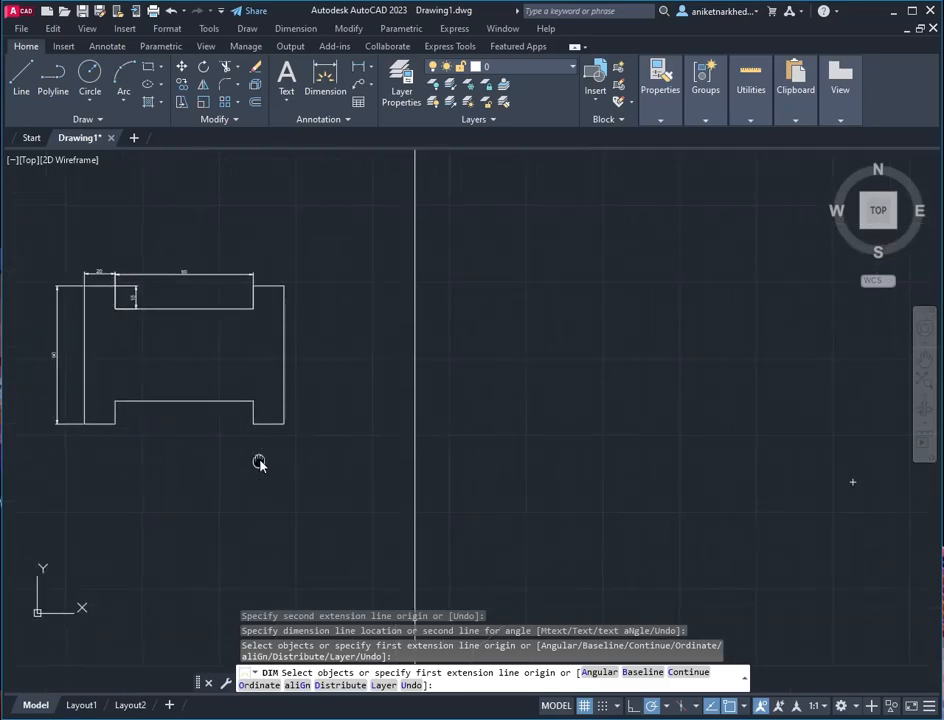
{"action": "left_click", "coordinate": [278, 288]}
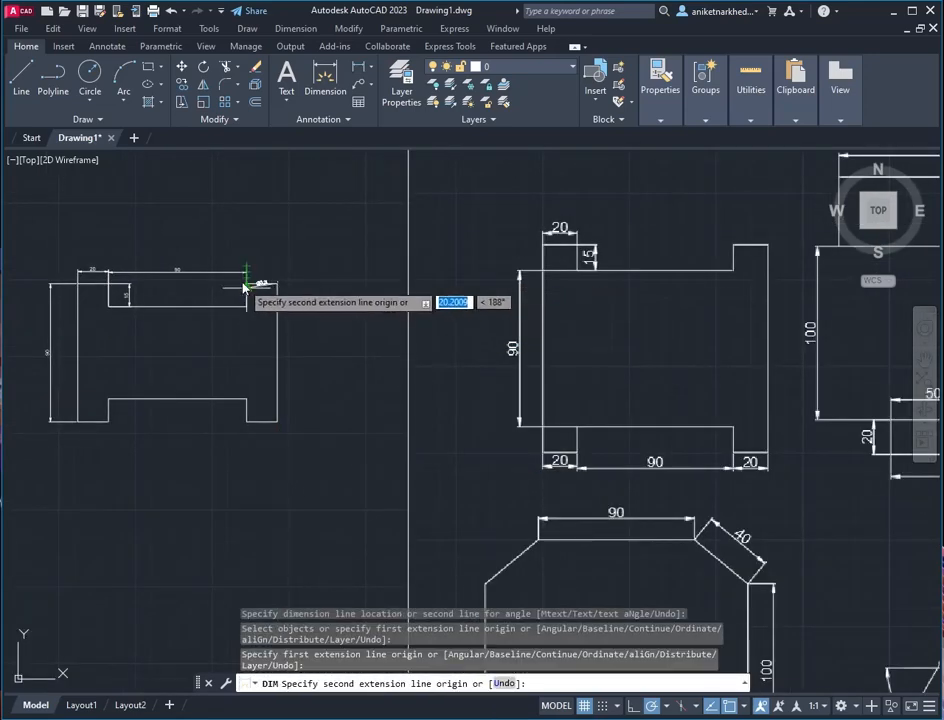
{"action": "left_click", "coordinate": [247, 284]}
{"action": "left_click", "coordinate": [250, 268]}
{"action": "scroll", "coordinate": [183, 311], "scroll_direction": "up", "scroll_amount": 2}
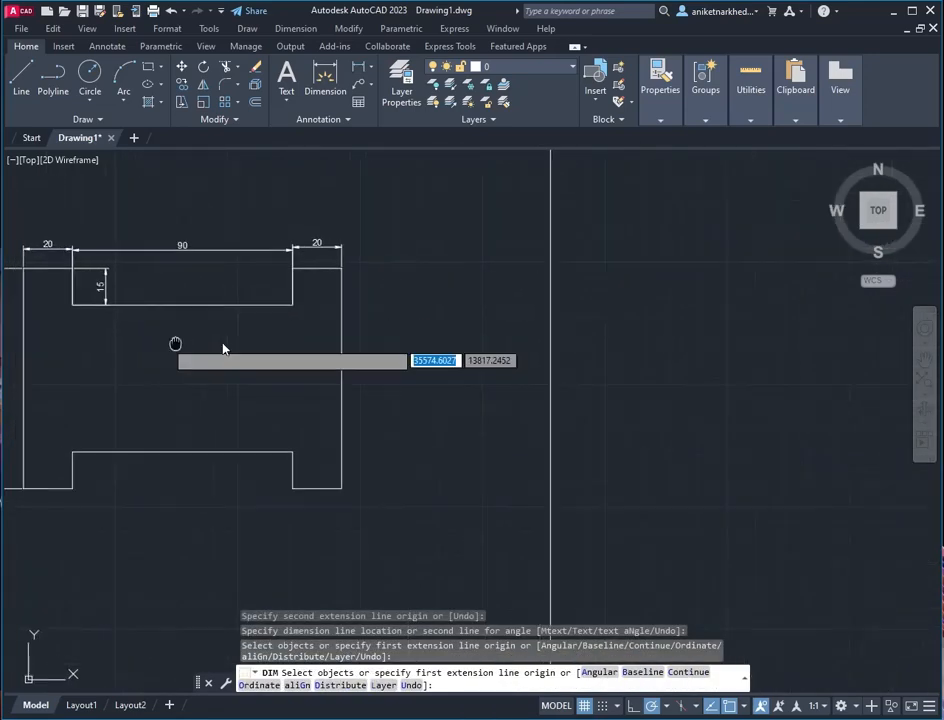
{"action": "middle_click_drag", "start_coordinate": [223, 348], "coordinate": [333, 333]}
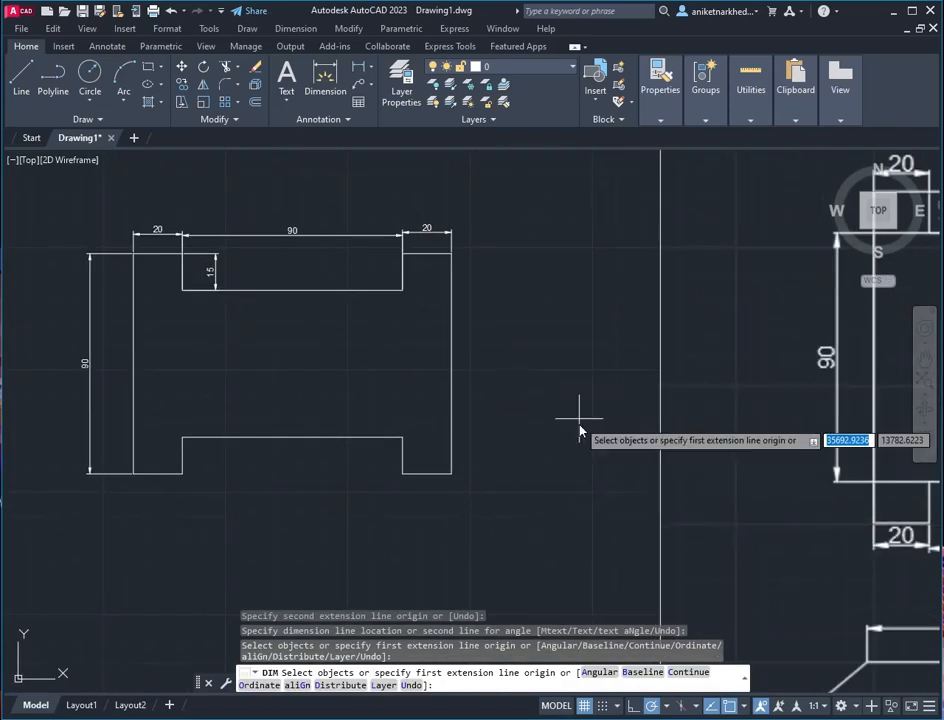
{"action": "scroll", "coordinate": [579, 428], "scroll_direction": "down", "scroll_amount": 2}
{"action": "middle_click_drag", "start_coordinate": [579, 428], "coordinate": [202, 420]}
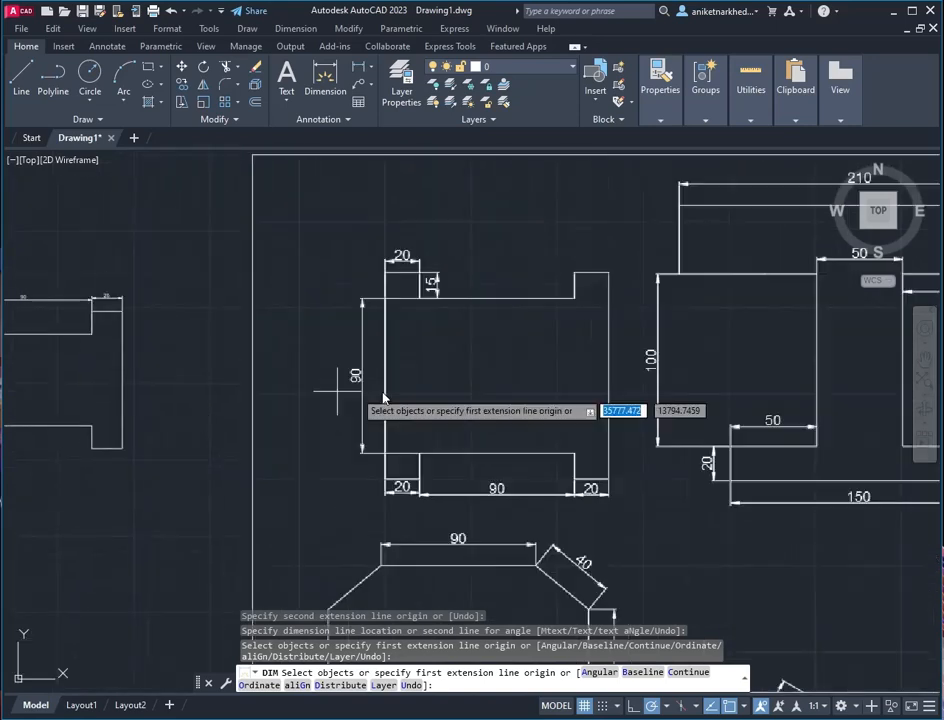
{"action": "scroll", "coordinate": [378, 487], "scroll_direction": "down", "scroll_amount": 2}
{"action": "middle_click_drag", "start_coordinate": [378, 487], "coordinate": [173, 442]}
{"action": "key", "text": "Escape"}
Start the I-shaped profile beside its reference with a 210-unit top edge to the right and a 40-unit side down
{"action": "scroll", "coordinate": [875, 251], "scroll_direction": "up", "scroll_amount": 2}
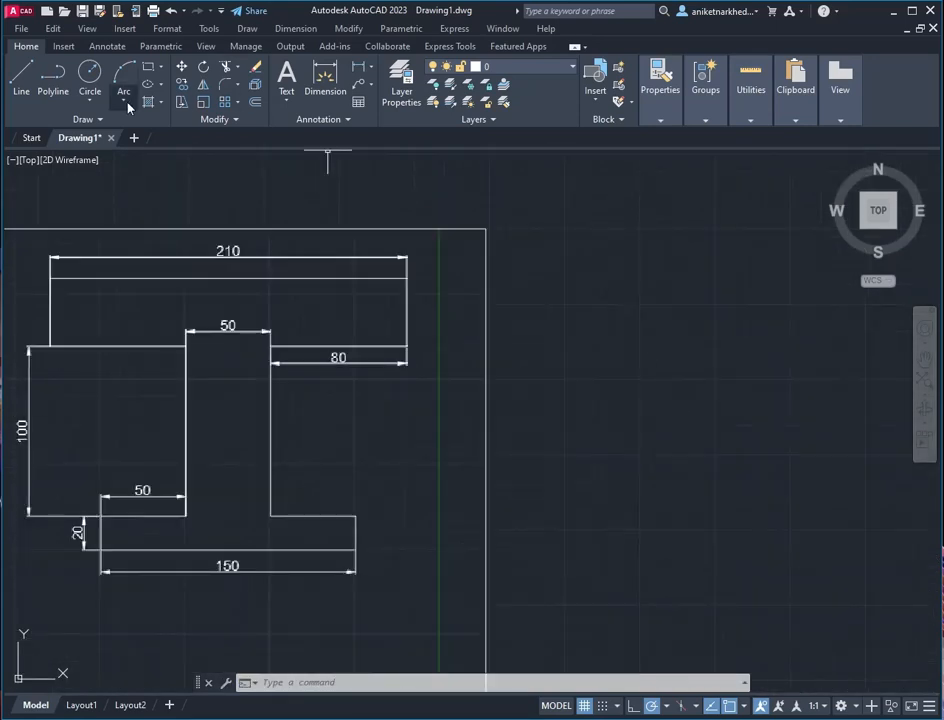
{"action": "left_click", "coordinate": [21, 76]}
{"action": "left_click", "coordinate": [537, 264]}
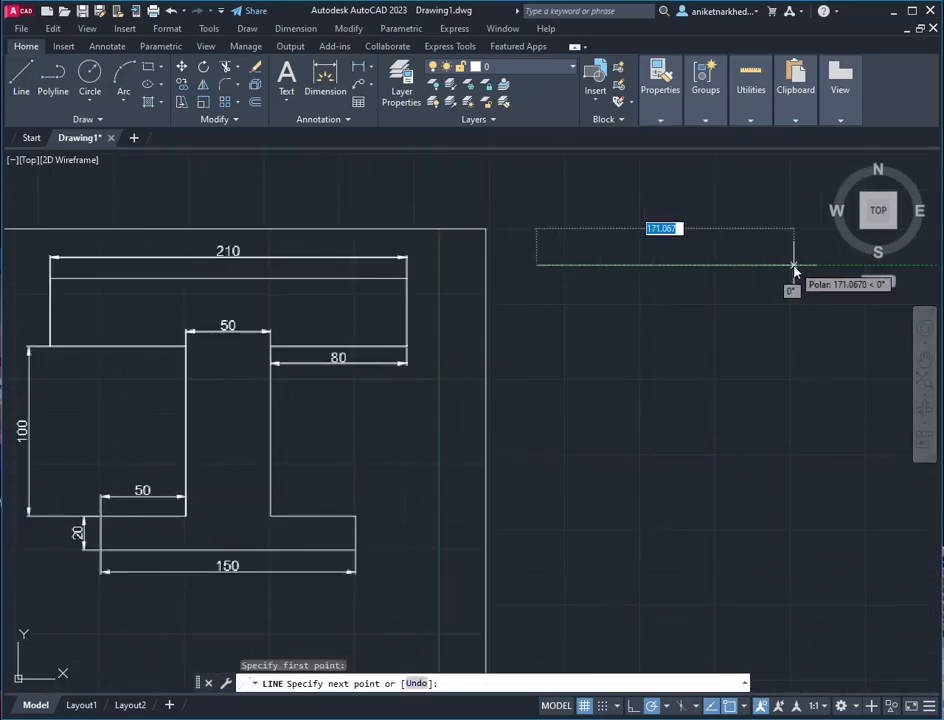
{"action": "type", "text": "210"}
{"action": "key", "text": "Return"}
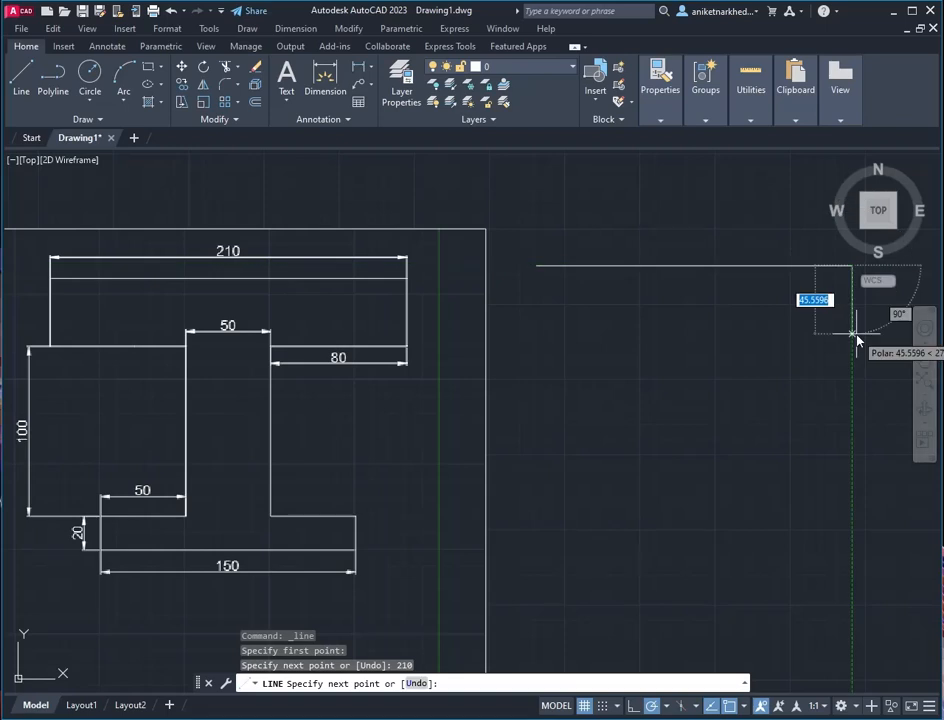
{"action": "type", "text": "40"}
{"action": "key", "text": "Return"}
Draw the upper flange's underside 80 units left, the web's right side 100 units down and the lower flange's top 50 units right
{"action": "type", "text": "8"}
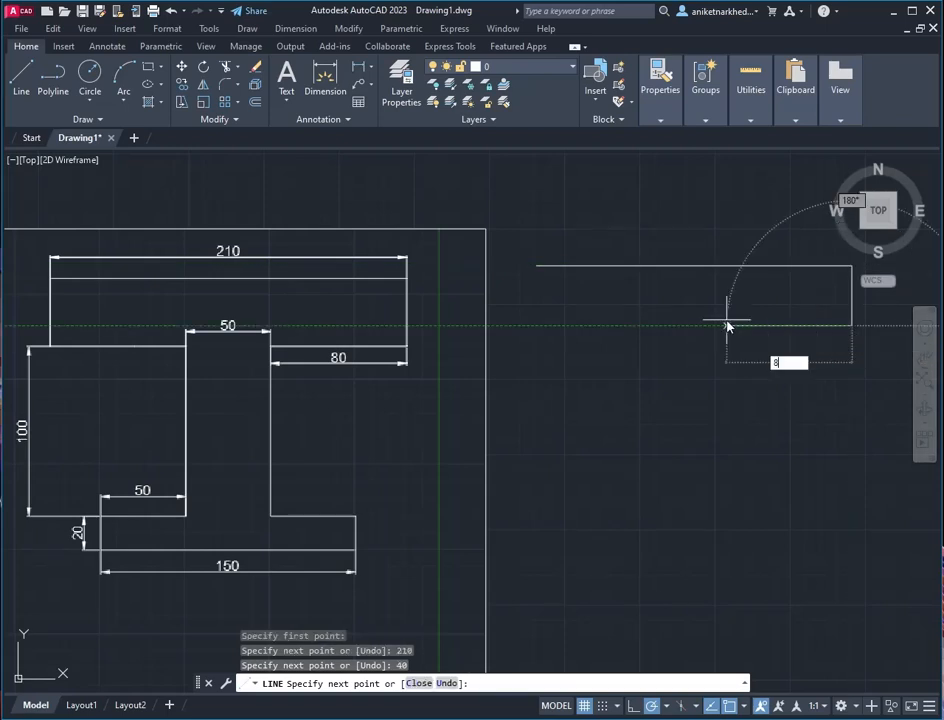
{"action": "type", "text": "0"}
{"action": "key", "text": "Return"}
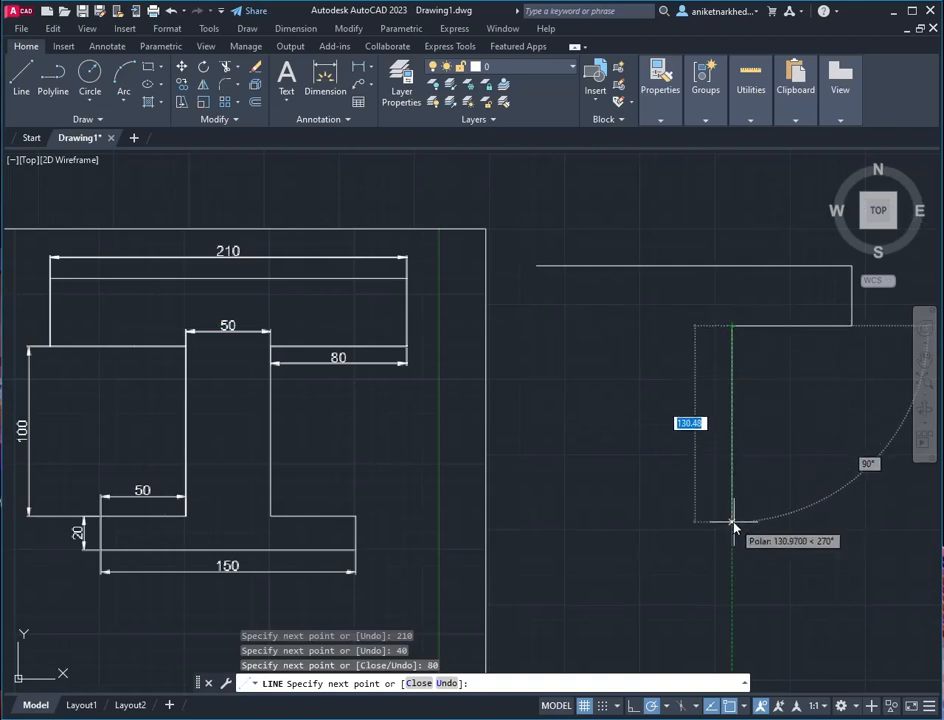
{"action": "type", "text": "100"}
{"action": "key", "text": "Return"}
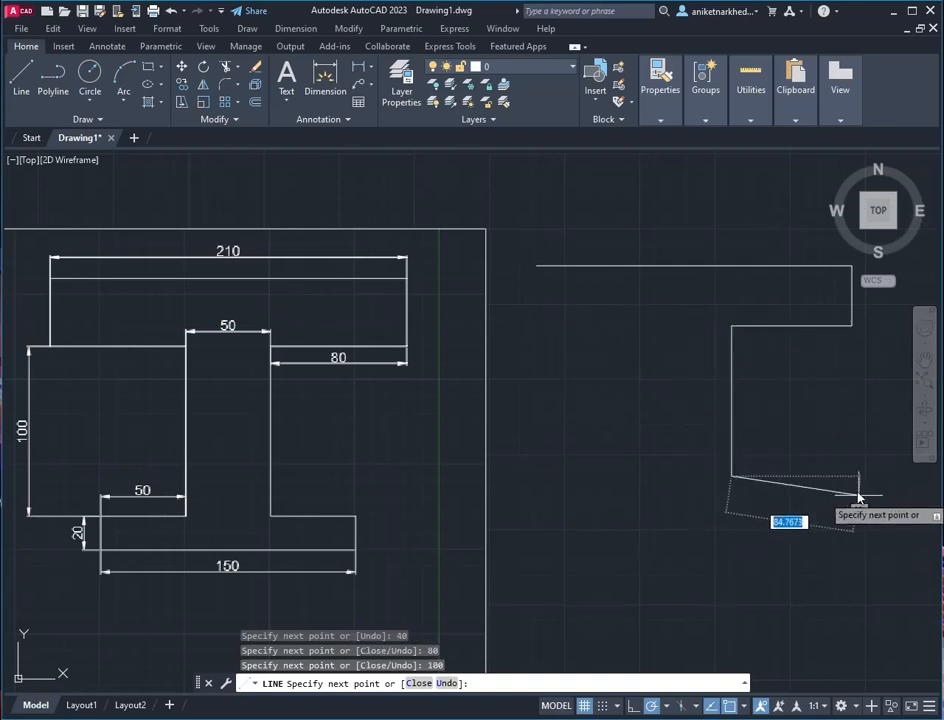
{"action": "type", "text": "50"}
{"action": "key", "text": "Return"}
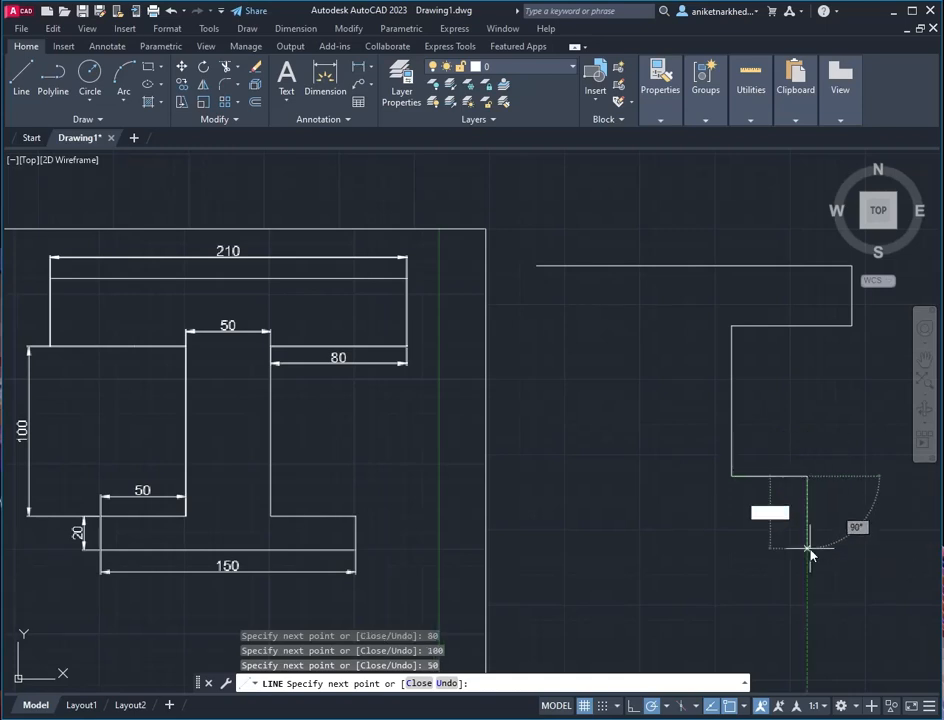
Draw the lower flange's right end 20 units down, its base 150 units left and its left end 20 units up
{"action": "type", "text": "20"}
{"action": "key", "text": "Return"}
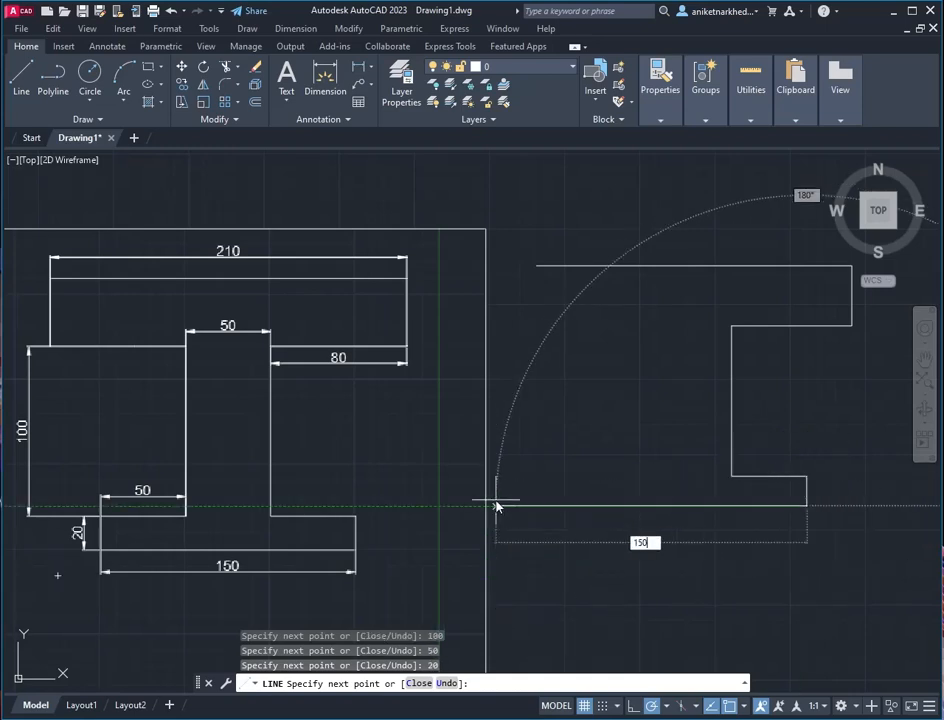
{"action": "type", "text": "150"}
{"action": "key", "text": "Return"}
{"action": "type", "text": "2"}
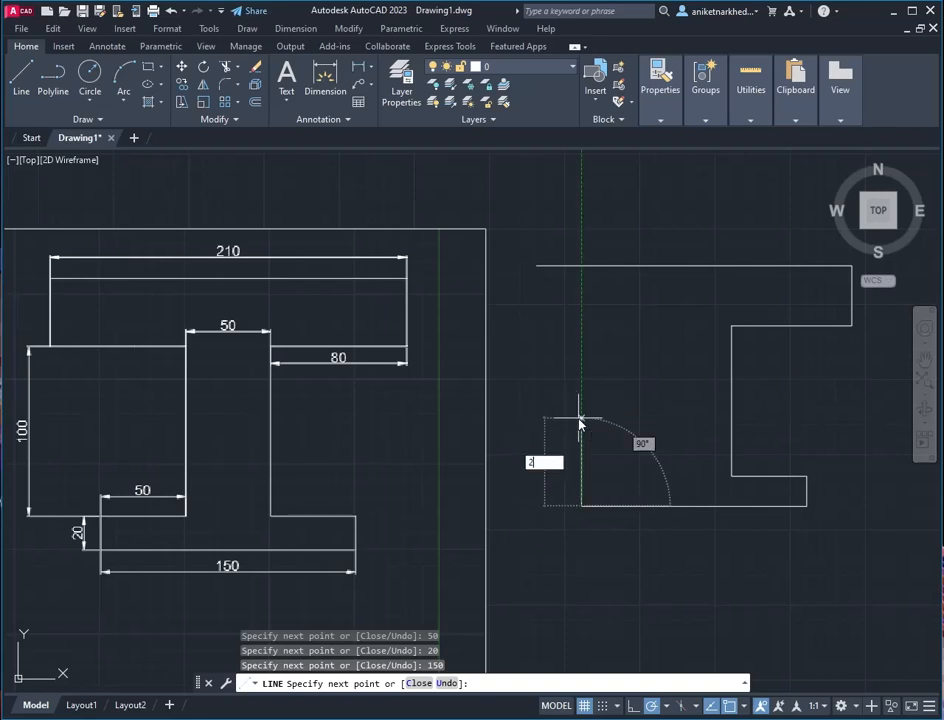
{"action": "type", "text": "0"}
{"action": "key", "text": "Return"}
Close the I-shaped profile with lines 50 units right, 100 units up, 80 units left and 40 units up, and end the line
{"action": "type", "text": "50"}
{"action": "key", "text": "Return"}
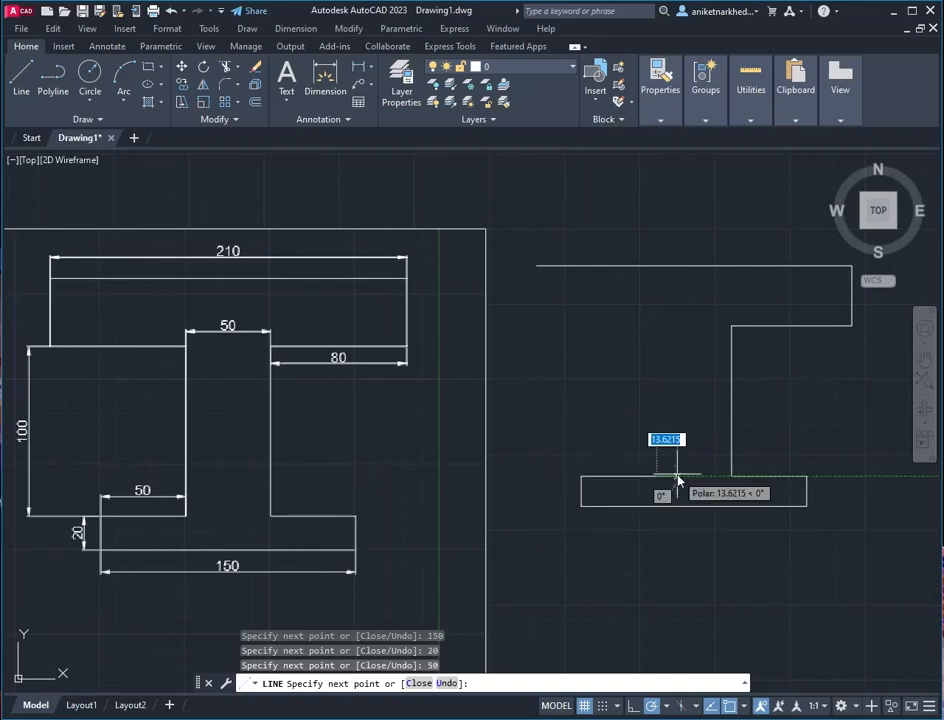
{"action": "type", "text": "100"}
{"action": "key", "text": "Return"}
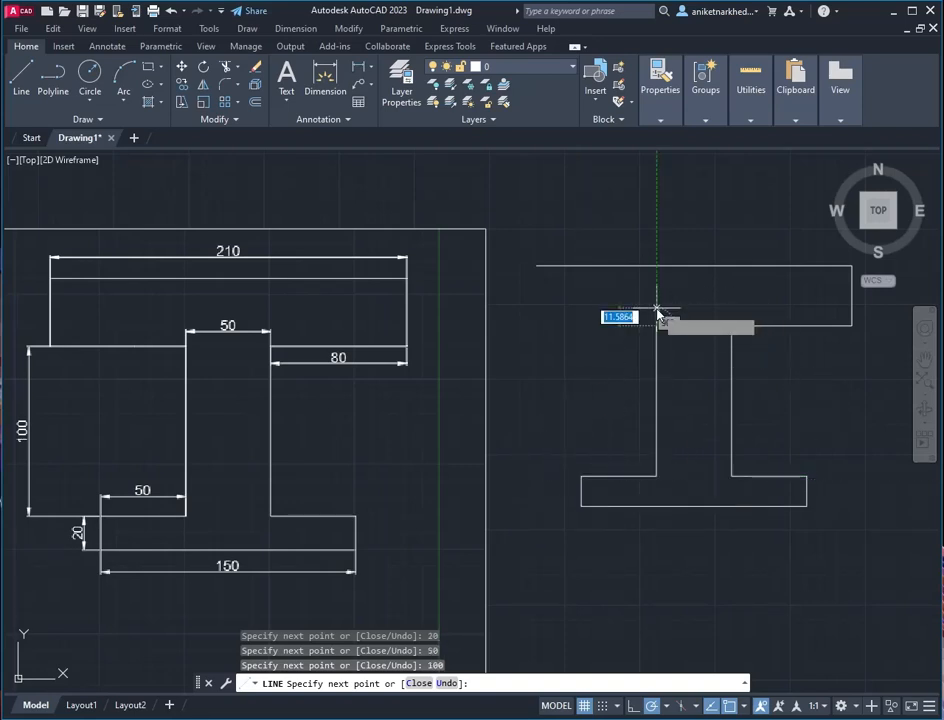
{"action": "type", "text": "80.4899"}
{"action": "key", "text": "Return"}
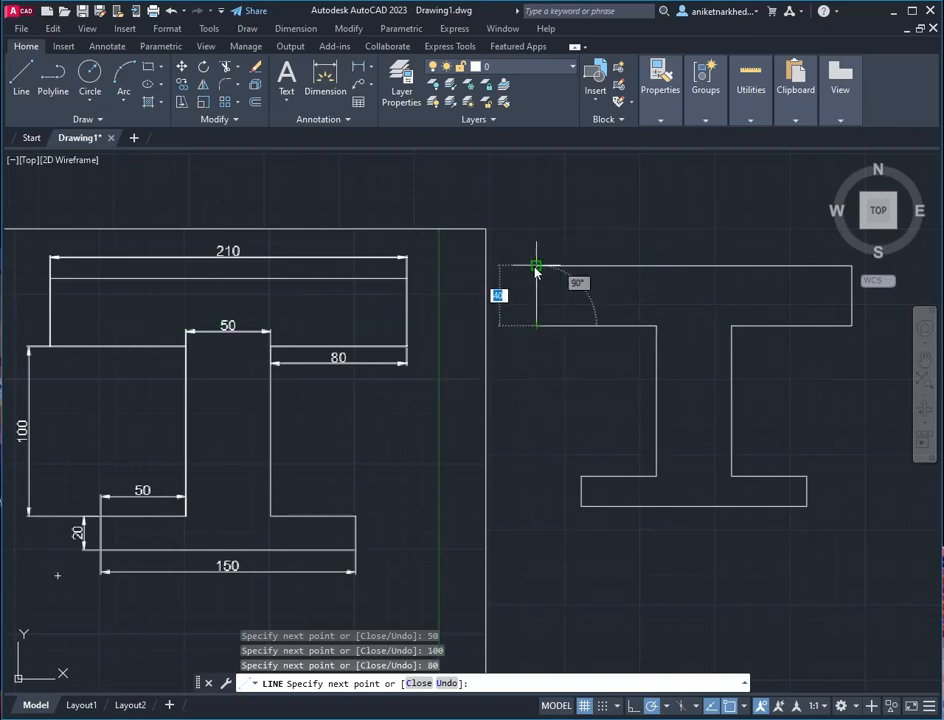
{"action": "type", "text": "40"}
{"action": "key", "text": "Return"}
{"action": "key", "text": "Escape"}
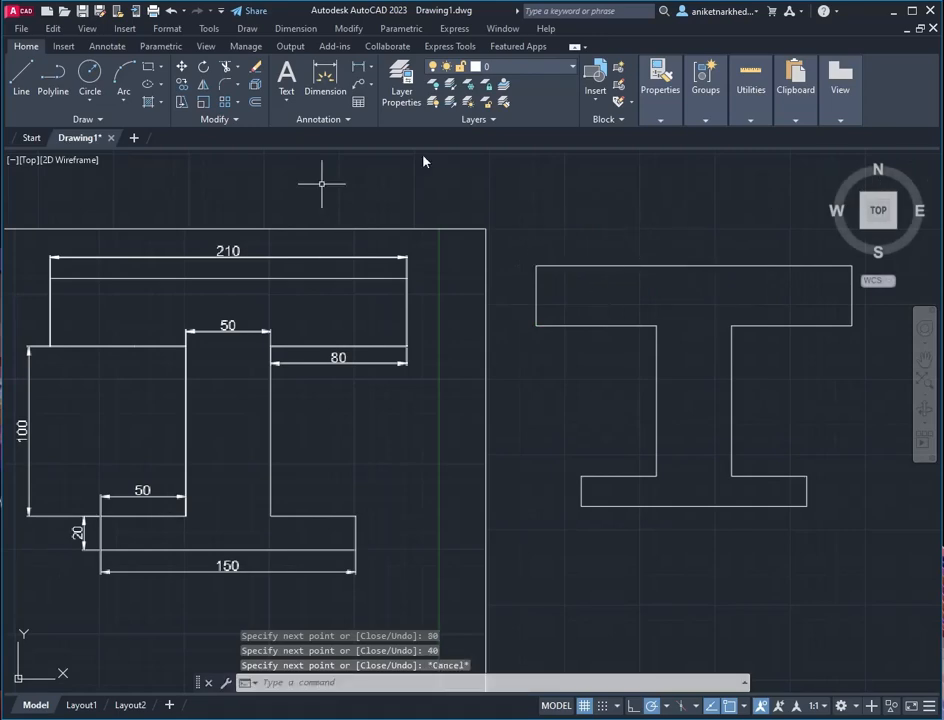
Dimension the I-shaped profile's top edge above it and the upper flange's right end beside it
{"action": "middle_click_drag", "start_coordinate": [652, 341], "coordinate": [592, 366]}
{"action": "left_click", "coordinate": [325, 80]}
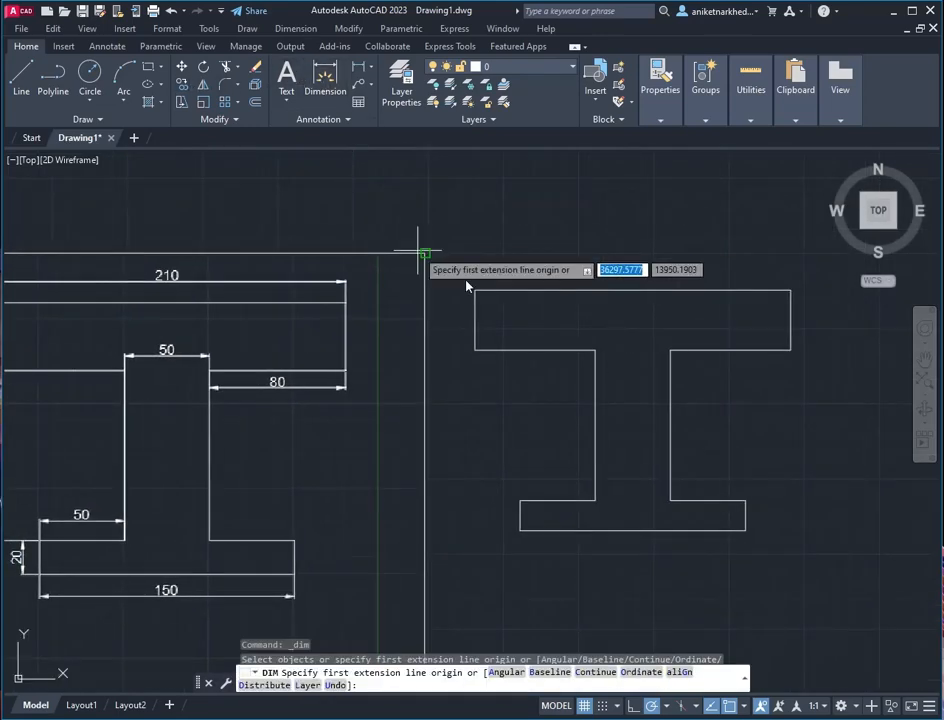
{"action": "left_click", "coordinate": [476, 290]}
{"action": "left_click", "coordinate": [790, 290]}
{"action": "left_click", "coordinate": [782, 266]}
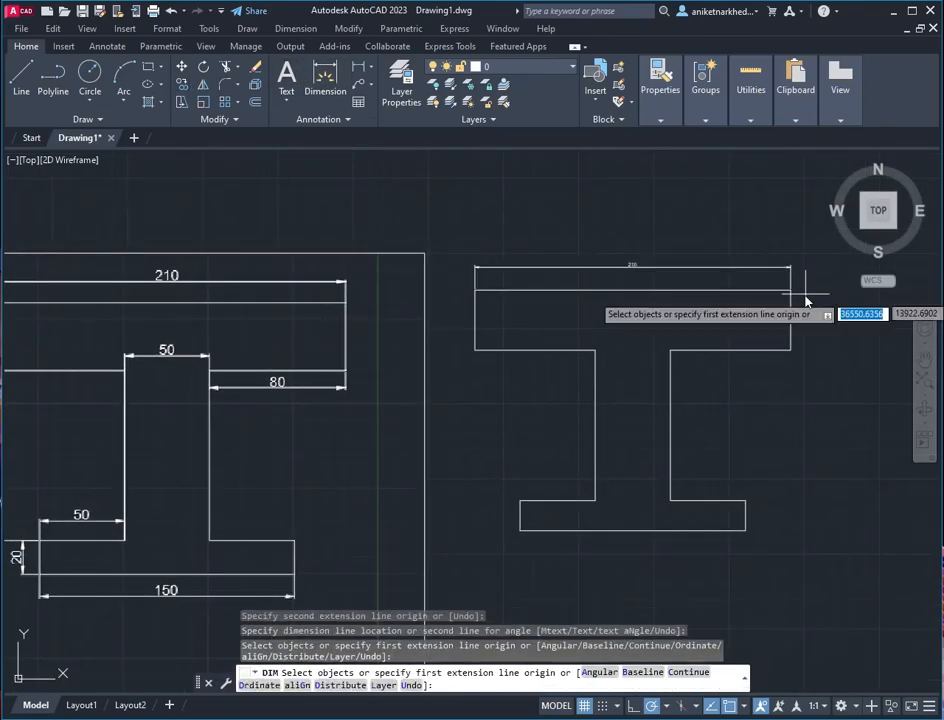
{"action": "left_click", "coordinate": [790, 290]}
{"action": "left_click", "coordinate": [790, 350]}
{"action": "left_click", "coordinate": [826, 335]}
Dimension the upper flange's right underside below it and the web's left side to its left
{"action": "left_click", "coordinate": [670, 350]}
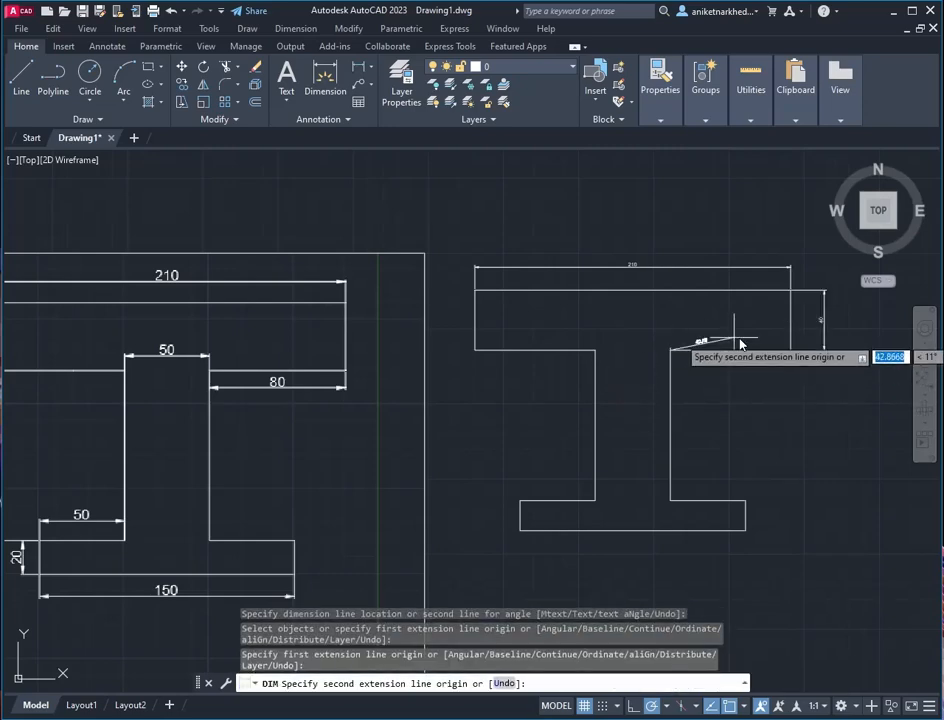
{"action": "left_click", "coordinate": [790, 350]}
{"action": "left_click", "coordinate": [783, 376]}
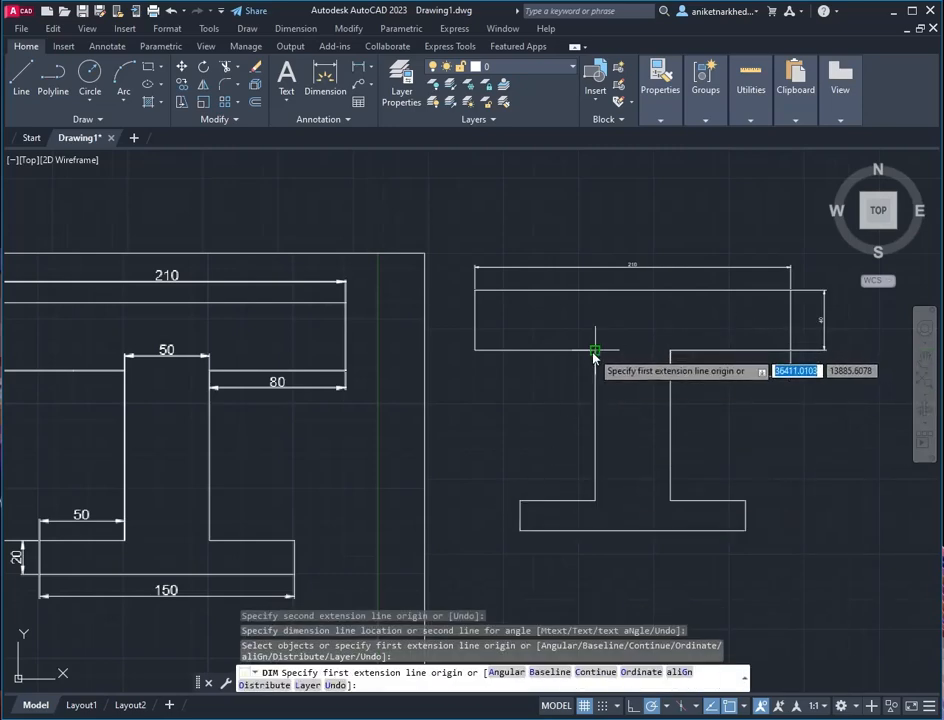
{"action": "left_click", "coordinate": [592, 350]}
{"action": "key", "text": "Escape"}
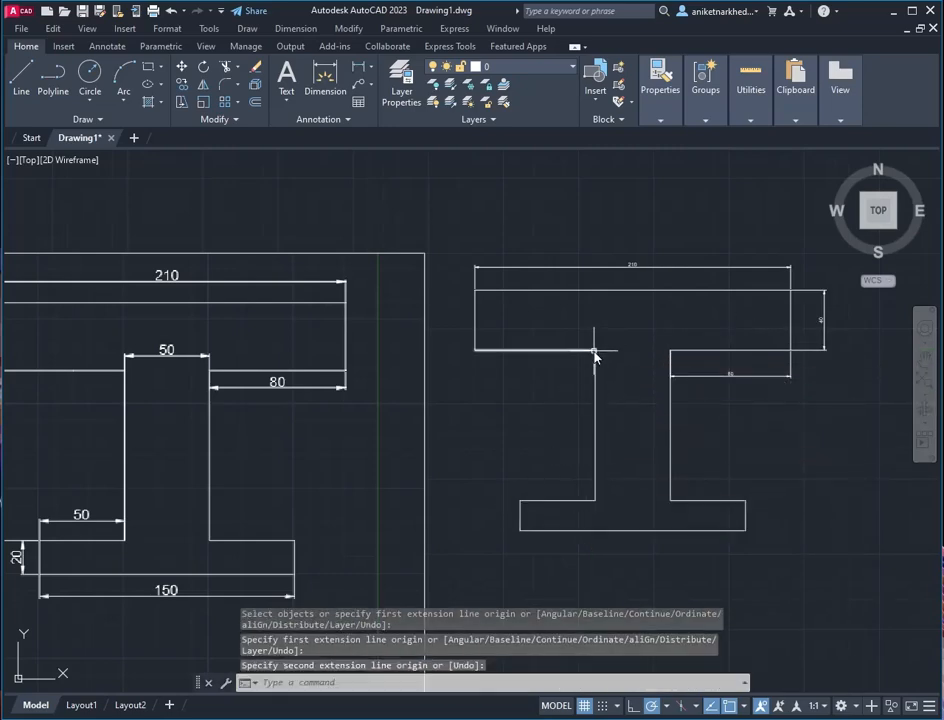
{"action": "key", "text": "Return"}
{"action": "left_click", "coordinate": [595, 350]}
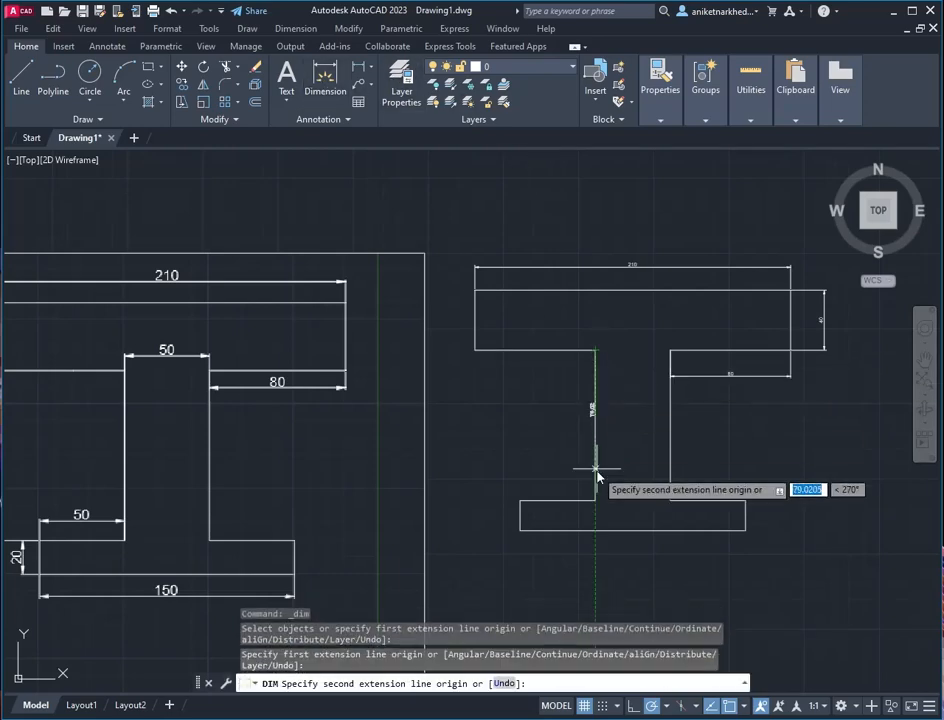
{"action": "left_click", "coordinate": [596, 500]}
{"action": "left_click", "coordinate": [565, 497]}
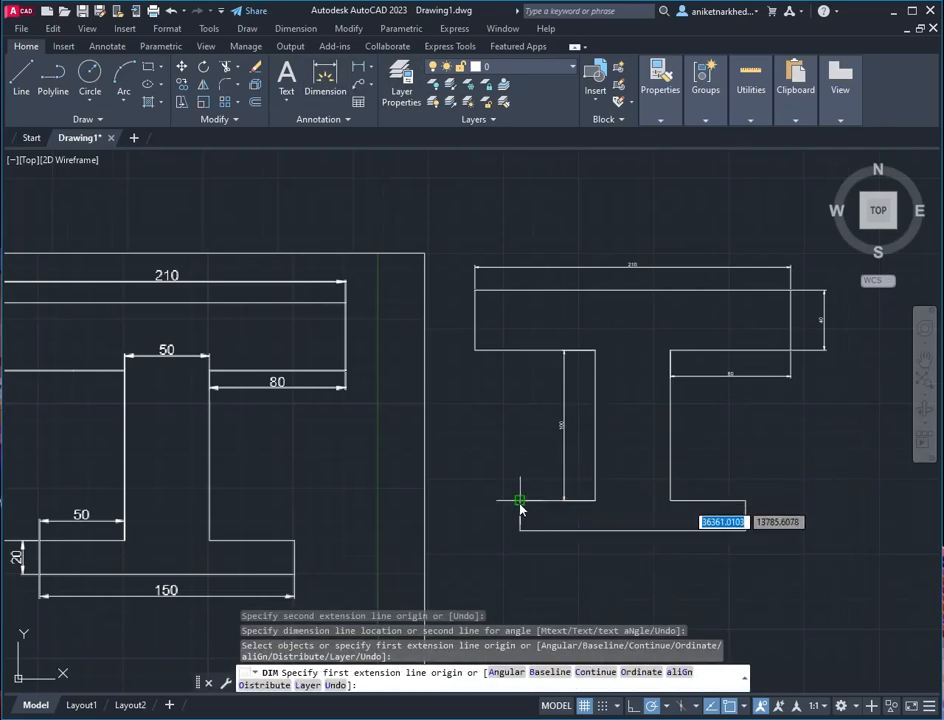
Dimension the lower flange's left end and the flange's top edge to the right of the web
{"action": "left_click", "coordinate": [520, 500]}
{"action": "left_click", "coordinate": [520, 530]}
{"action": "left_click", "coordinate": [505, 512]}
{"action": "left_click", "coordinate": [670, 500]}
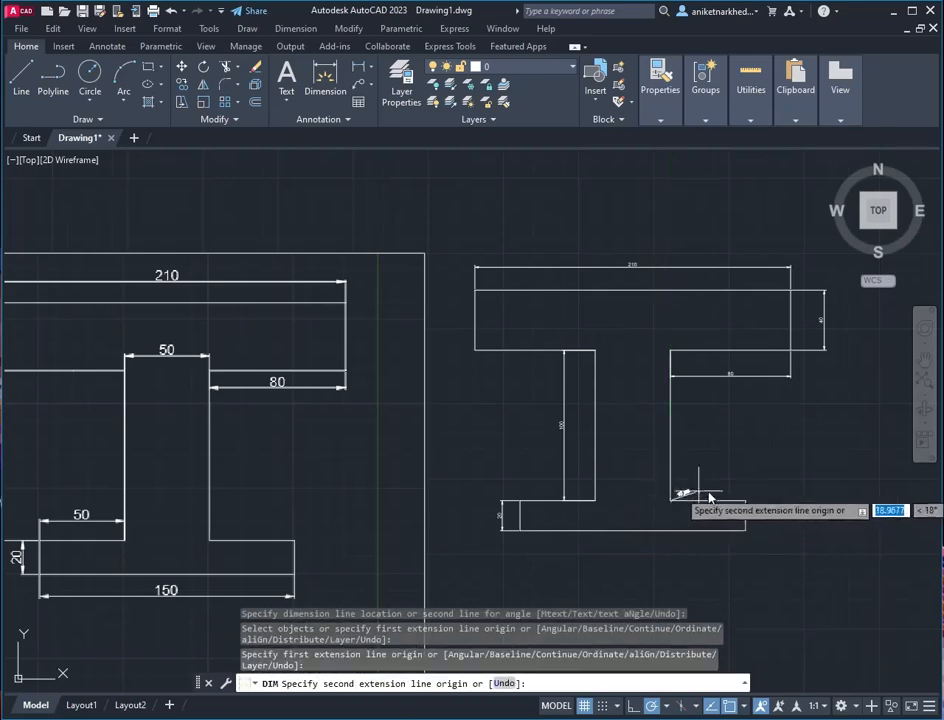
{"action": "left_click", "coordinate": [745, 500]}
{"action": "left_click", "coordinate": [735, 480]}
Dimension the lower flange's full base width below the I-shaped profile
{"action": "left_click", "coordinate": [520, 530]}
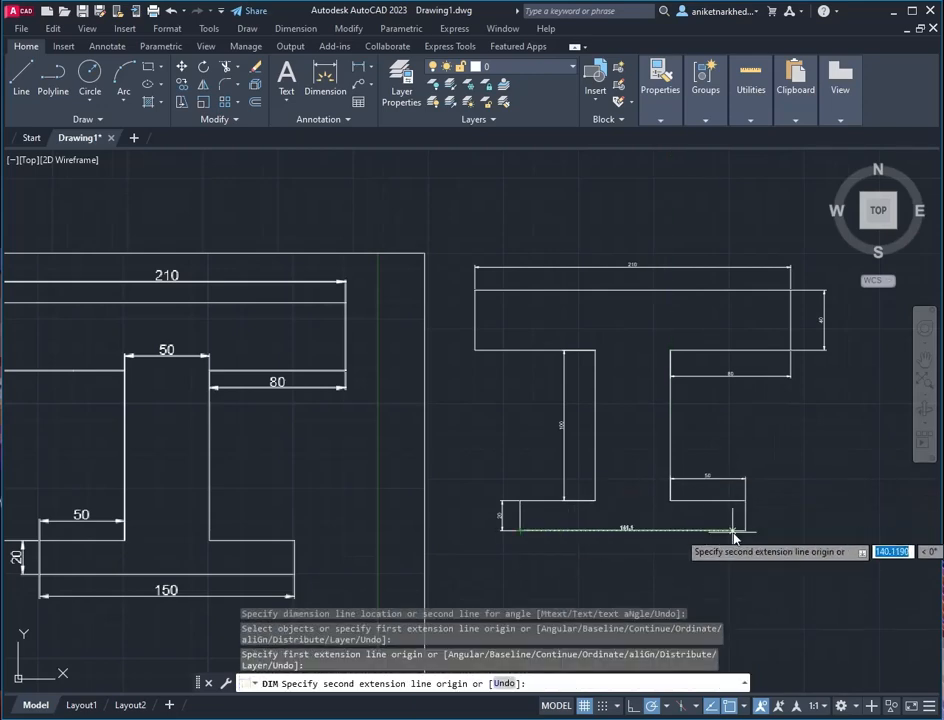
{"action": "left_click", "coordinate": [745, 530]}
{"action": "left_click", "coordinate": [712, 556]}
{"action": "scroll", "coordinate": [615, 520], "scroll_direction": "up", "scroll_amount": 2}
{"action": "middle_click_drag", "start_coordinate": [765, 381], "coordinate": [549, 438]}
{"action": "mouse_move", "coordinate": [690, 467]}
{"action": "middle_mouse_down"}
{"action": "mouse_move", "coordinate": [716, 434]}
{"action": "mouse_move", "coordinate": [754, 459]}
{"action": "middle_mouse_up"}
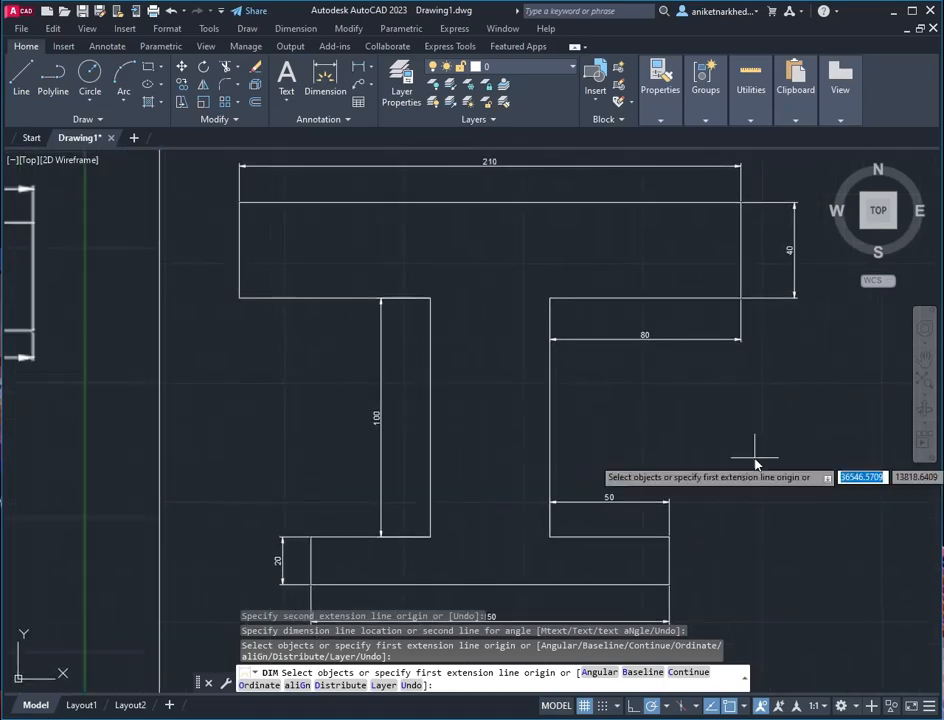
Start the octagonal profile to the left of its reference with a 90-unit base edge to the right
{"action": "scroll", "coordinate": [754, 459], "scroll_direction": "down", "scroll_amount": 2}
{"action": "mouse_move", "coordinate": [270, 520]}
{"action": "middle_mouse_down"}
{"action": "mouse_move", "coordinate": [620, 416]}
{"action": "mouse_move", "coordinate": [854, 366]}
{"action": "middle_mouse_up"}
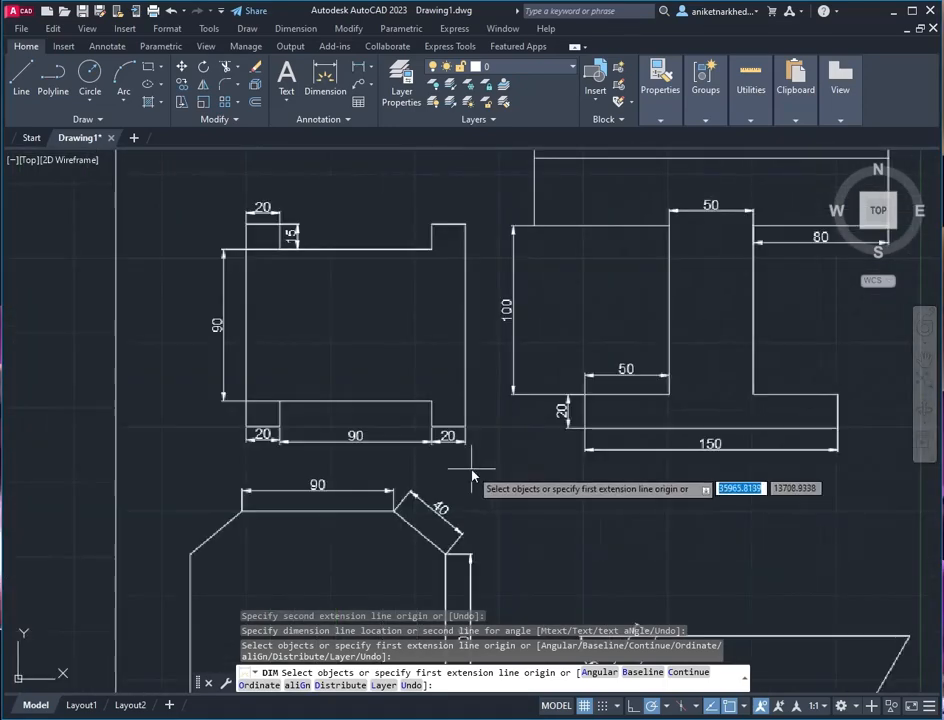
{"action": "mouse_move", "coordinate": [130, 564]}
{"action": "middle_mouse_down"}
{"action": "mouse_move", "coordinate": [336, 410]}
{"action": "mouse_move", "coordinate": [505, 392]}
{"action": "middle_mouse_up"}
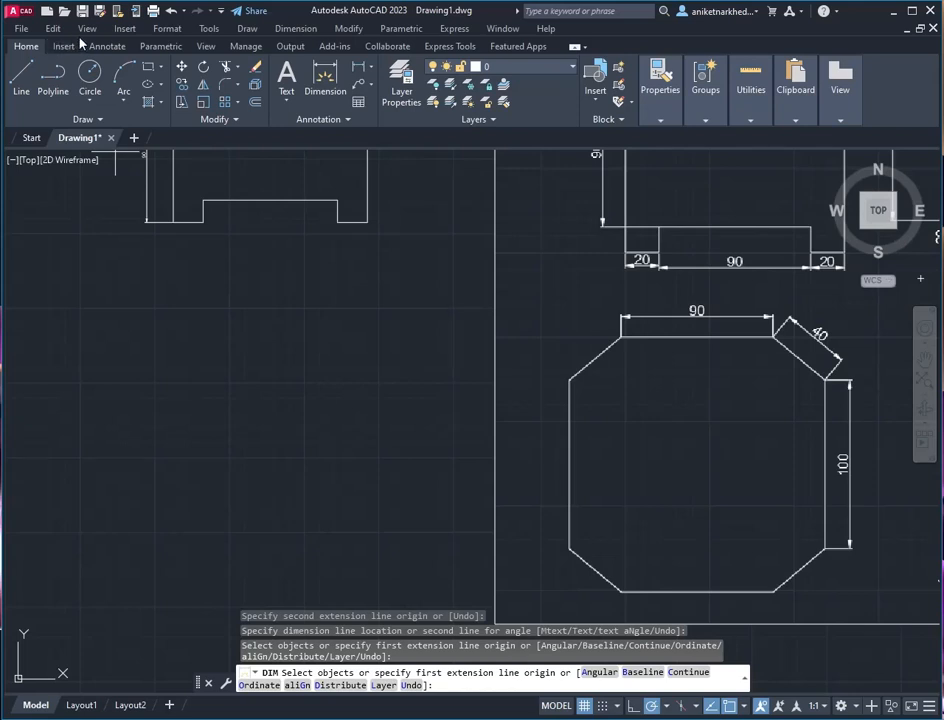
{"action": "left_click", "coordinate": [20, 80]}
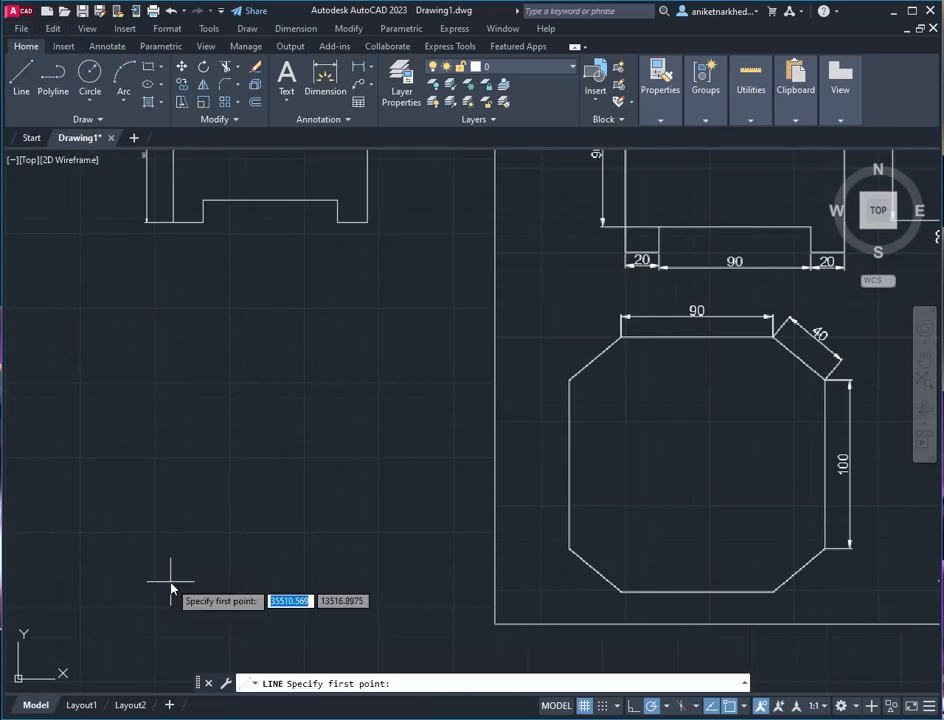
{"action": "left_click", "coordinate": [172, 580]}
{"action": "type", "text": "90"}
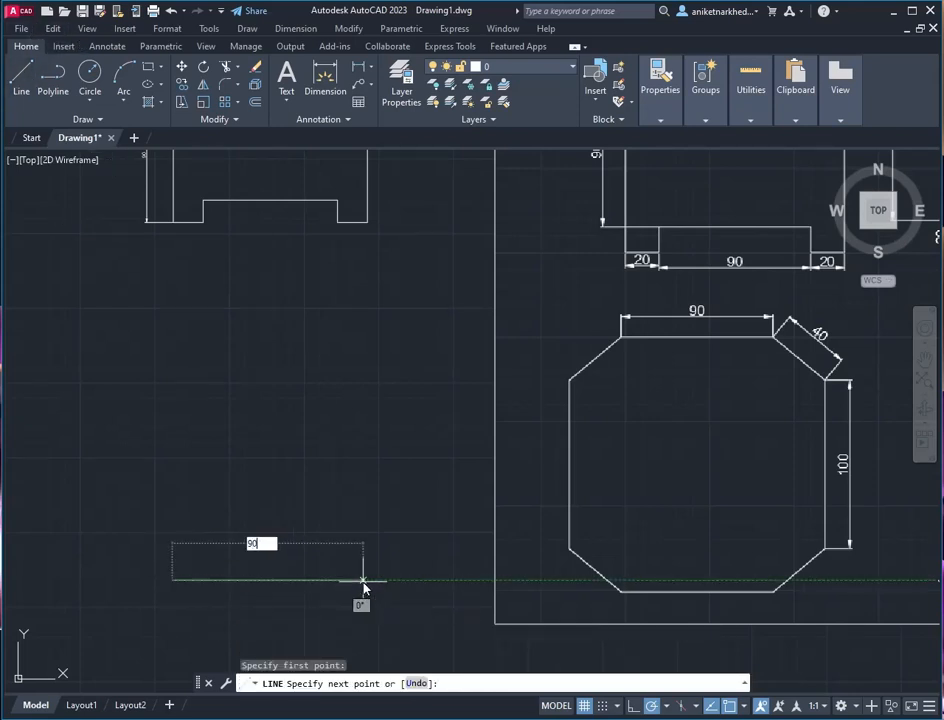
{"action": "key", "text": "Return"}
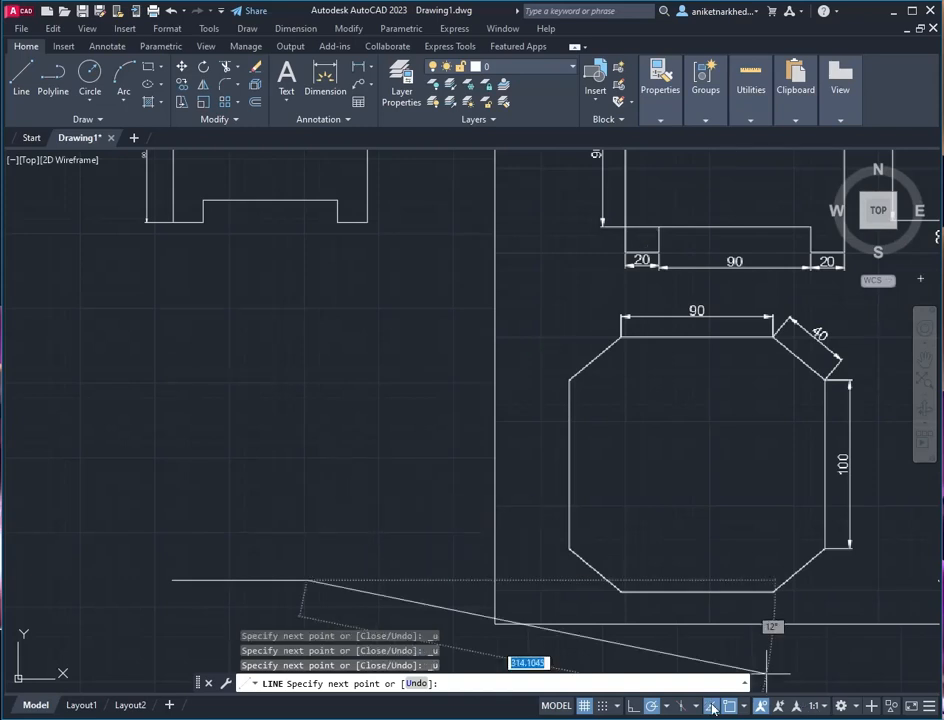
Change the polar tracking increment to one that tracks 40° and draw the octagon's lower-right edge 40 units at 40°
{"action": "left_click", "coordinate": [667, 708]}
{"action": "left_click", "coordinate": [680, 647]}
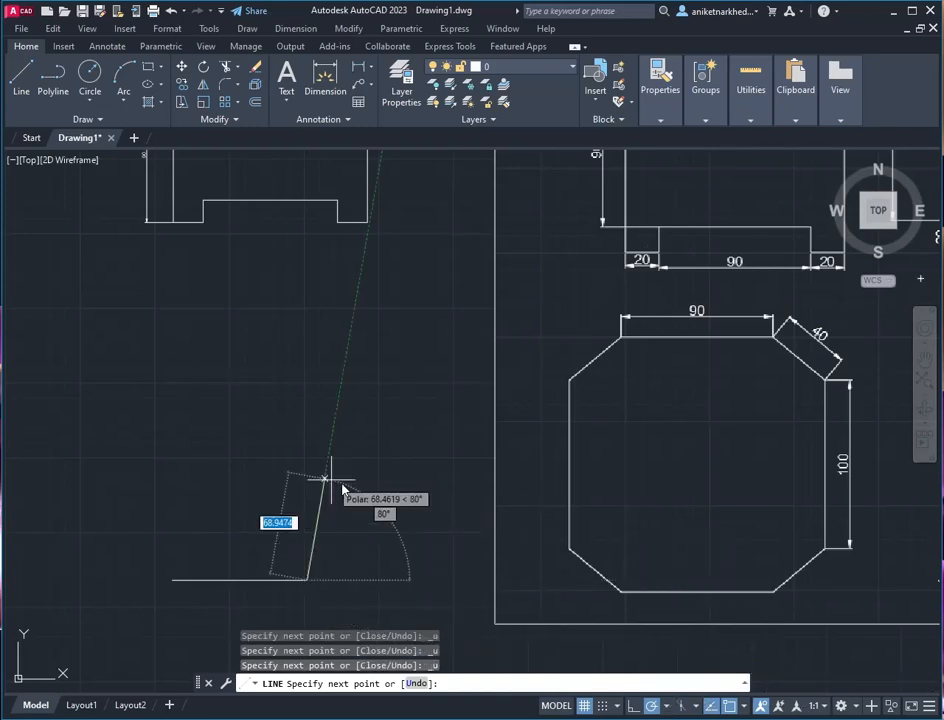
{"action": "type", "text": "4"}
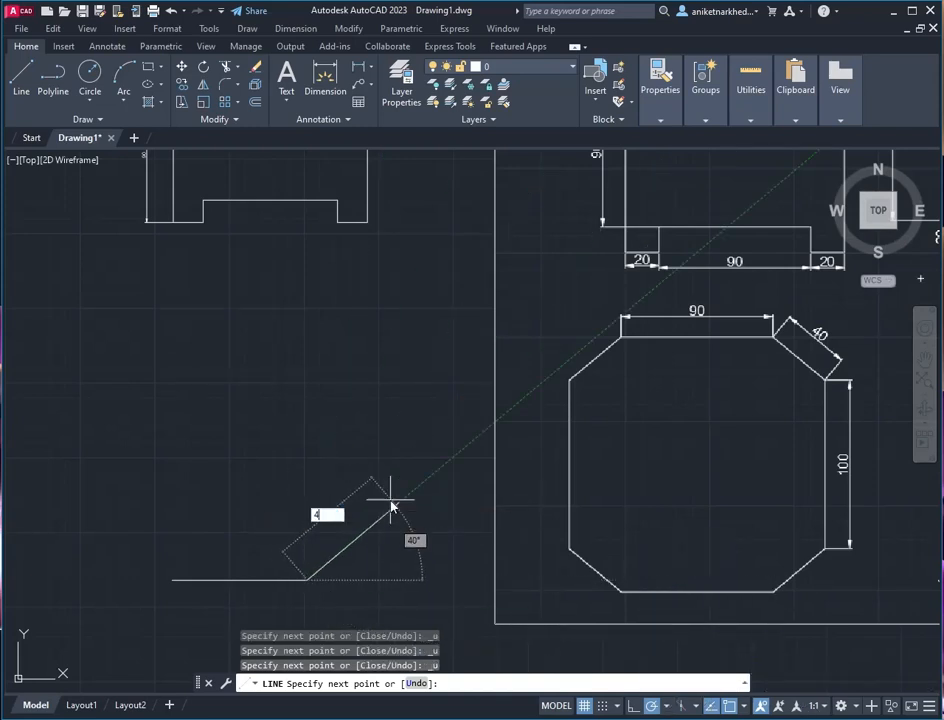
{"action": "type", "text": "0"}
{"action": "key", "text": "Return"}
Draw the octagon's right side 100 units up, its upper-right edge 40 units at 140° and its top edge 90 units left
{"action": "type", "text": "1"}
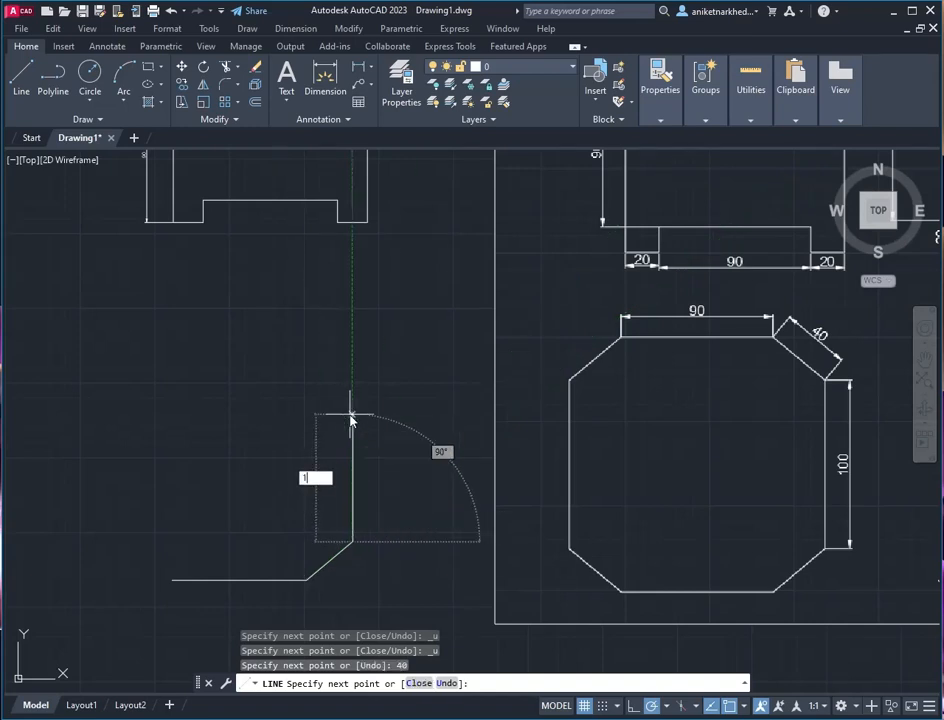
{"action": "type", "text": "00"}
{"action": "key", "text": "Return"}
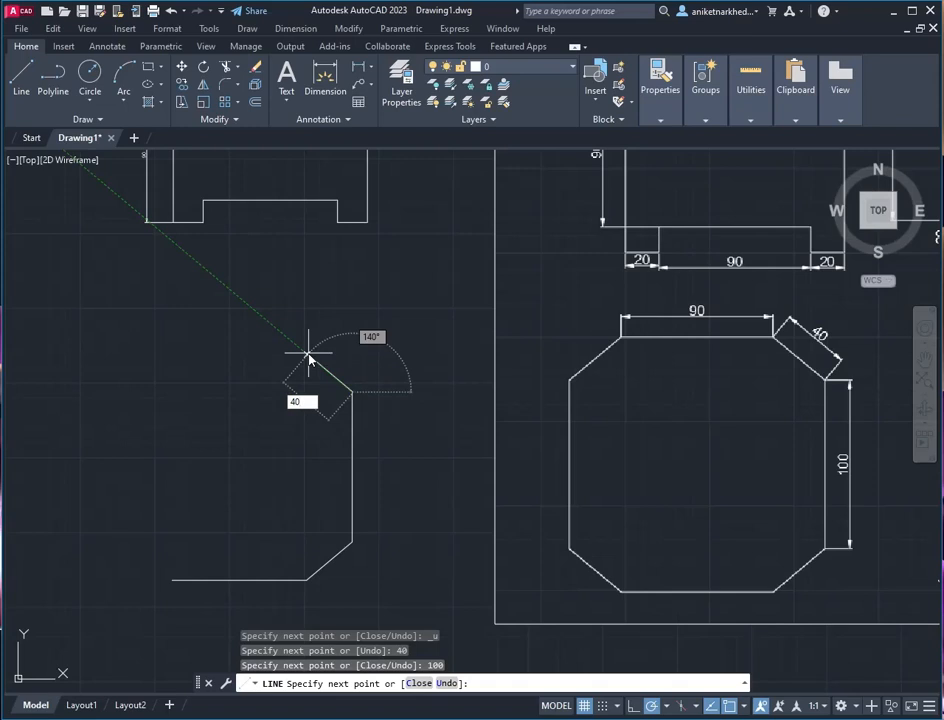
{"action": "key", "text": "Return"}
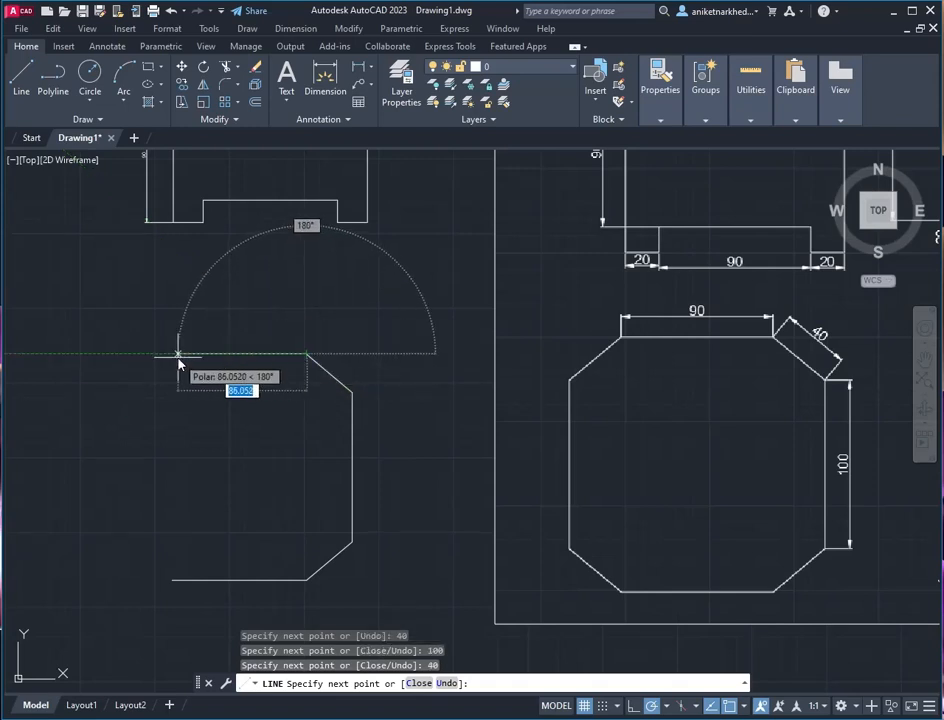
{"action": "type", "text": "90"}
{"action": "key", "text": "Return"}
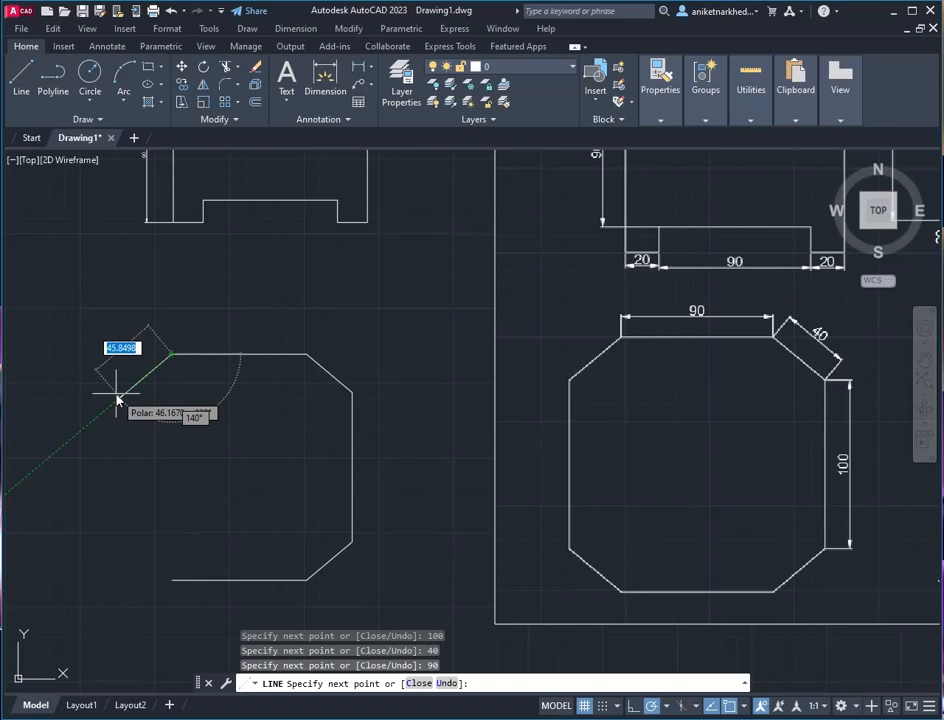
Close the octagon with a 40-unit slanted edge down-left, a 100-unit left side down and a 40-unit edge to the start, and end the line
{"action": "type", "text": "40"}
{"action": "key", "text": "Return"}
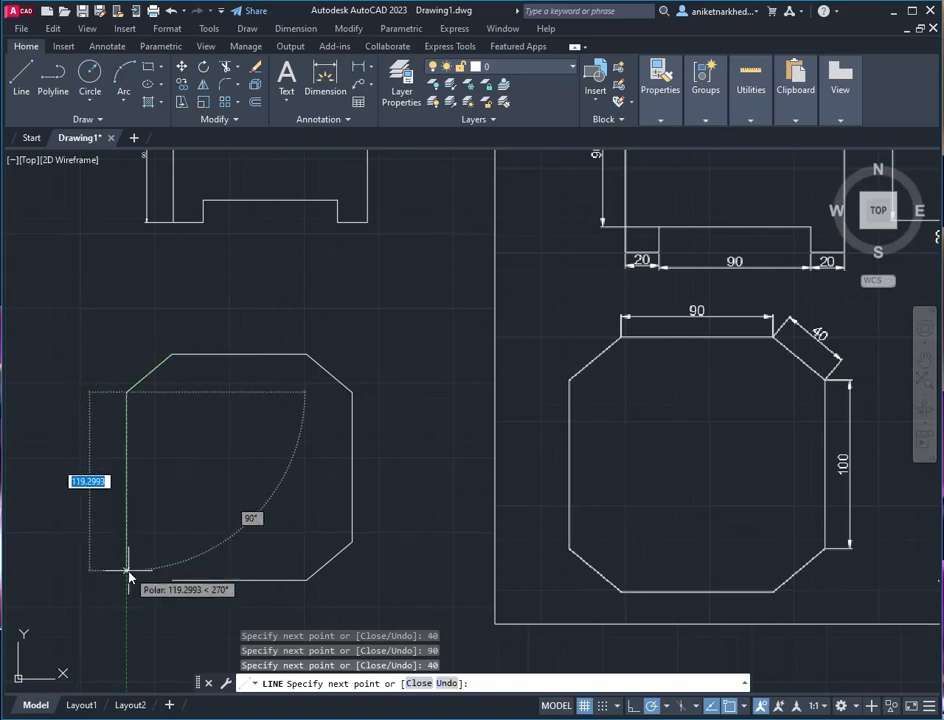
{"action": "type", "text": "100"}
{"action": "key", "text": "Return"}
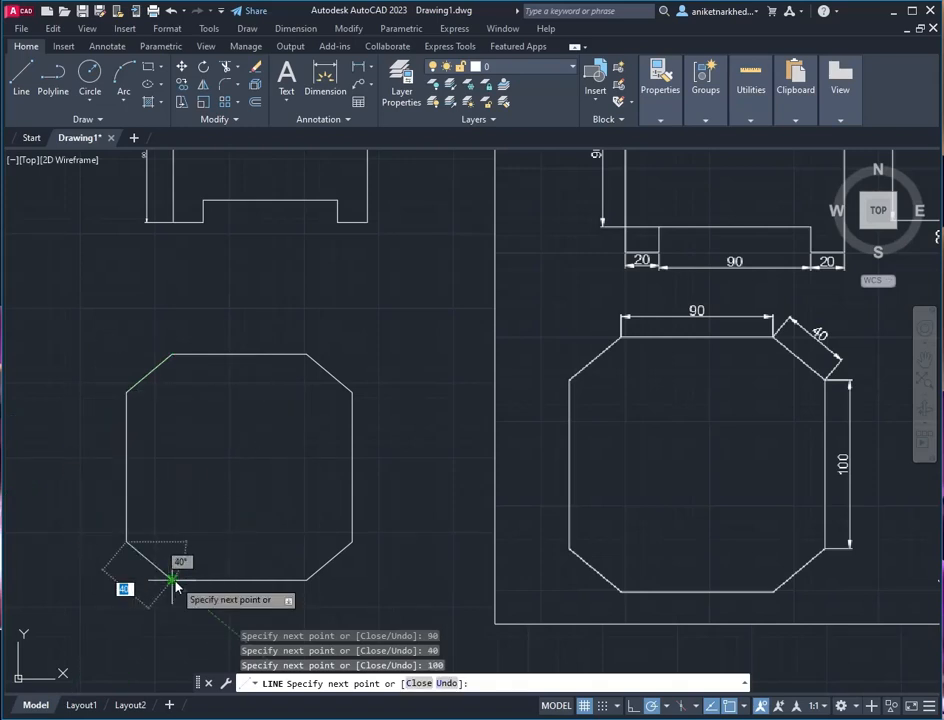
{"action": "key", "text": "Return"}
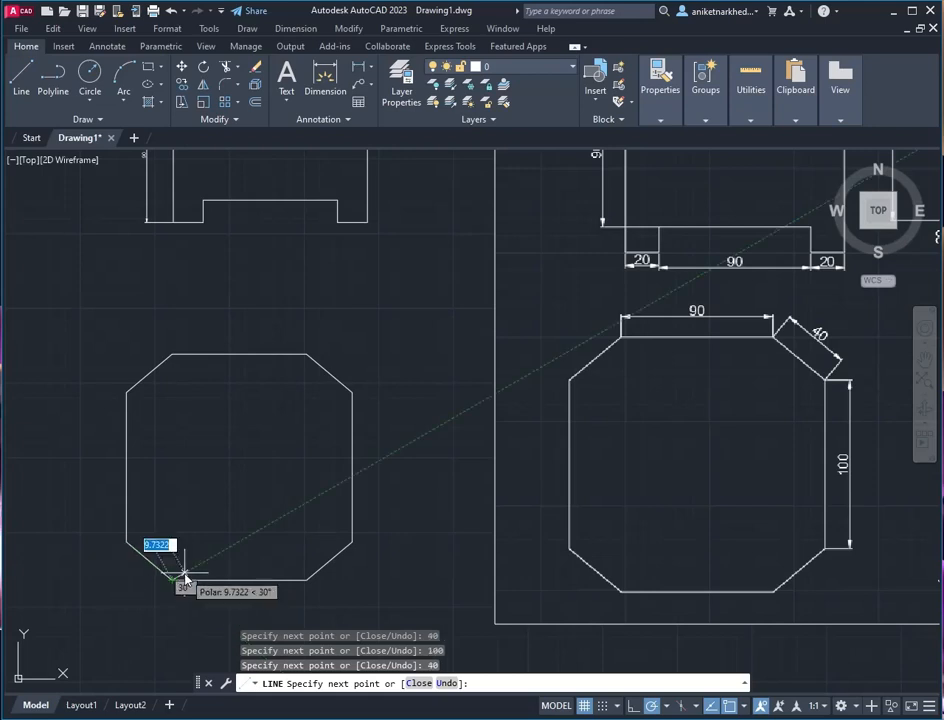
{"action": "key", "text": "Escape"}
Dimension the octagon's vertical right side, placing the dimension line outside the profile
{"action": "left_click", "coordinate": [325, 78]}
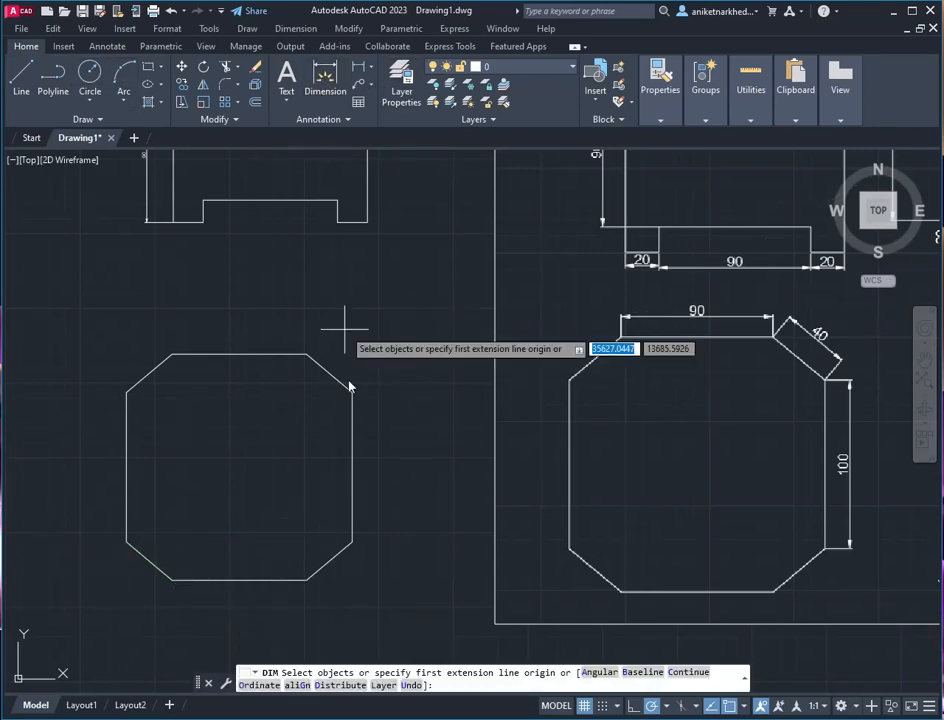
{"action": "left_click", "coordinate": [352, 392]}
{"action": "left_click", "coordinate": [352, 543]}
{"action": "left_click", "coordinate": [386, 533]}
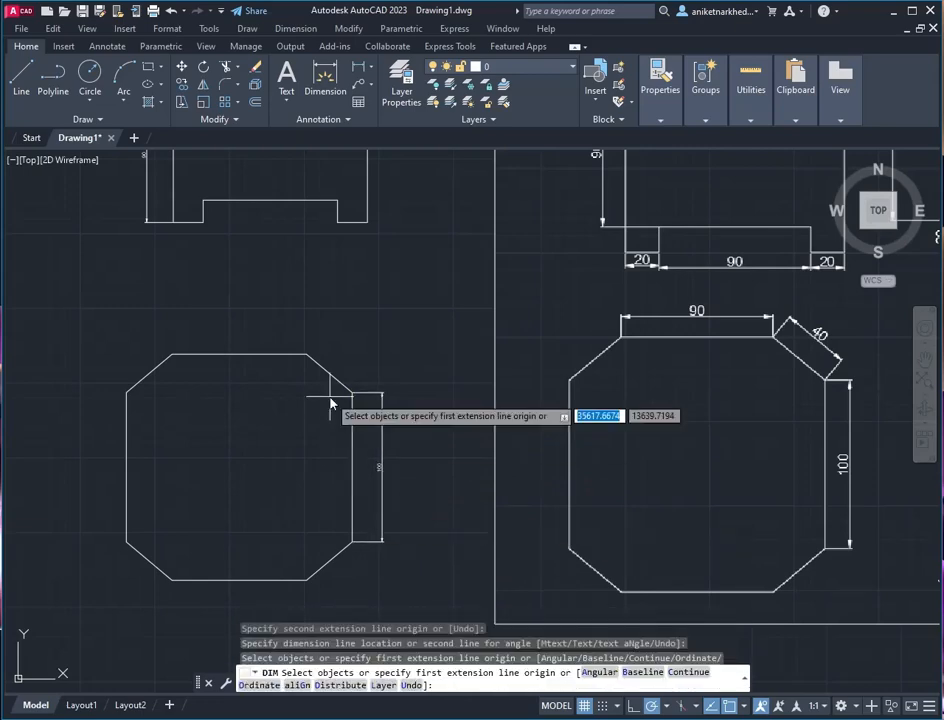
Dimension the octagon's slanted upper-right edge along its slope and its top edge above the profile
{"action": "left_click", "coordinate": [352, 392]}
{"action": "left_click", "coordinate": [307, 354]}
{"action": "left_click", "coordinate": [337, 346]}
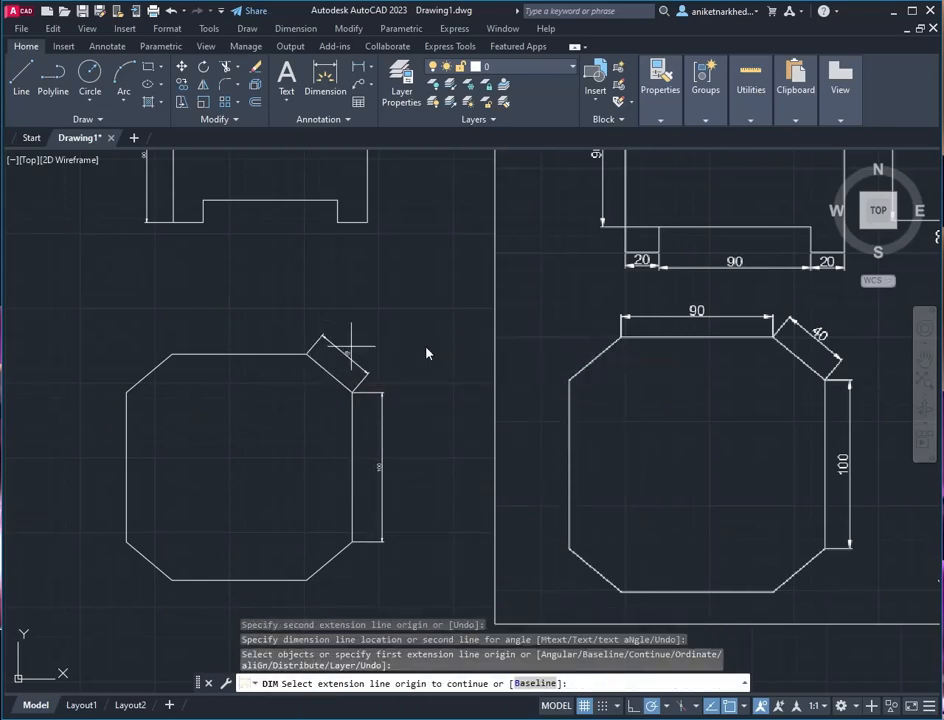
{"action": "left_click", "coordinate": [307, 354]}
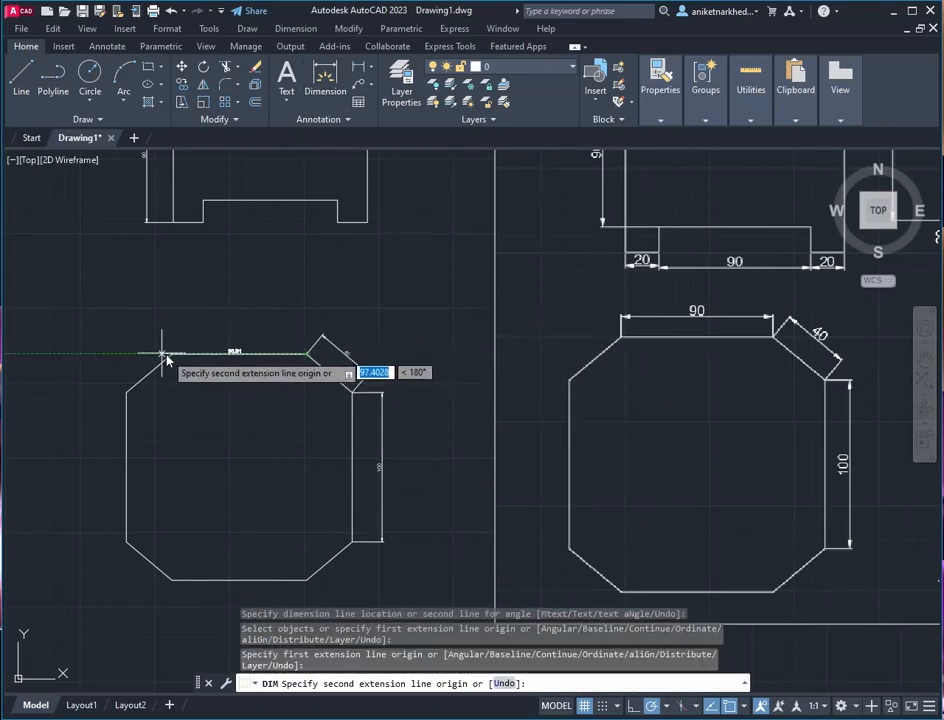
{"action": "left_click", "coordinate": [172, 354]}
{"action": "left_click", "coordinate": [195, 335]}
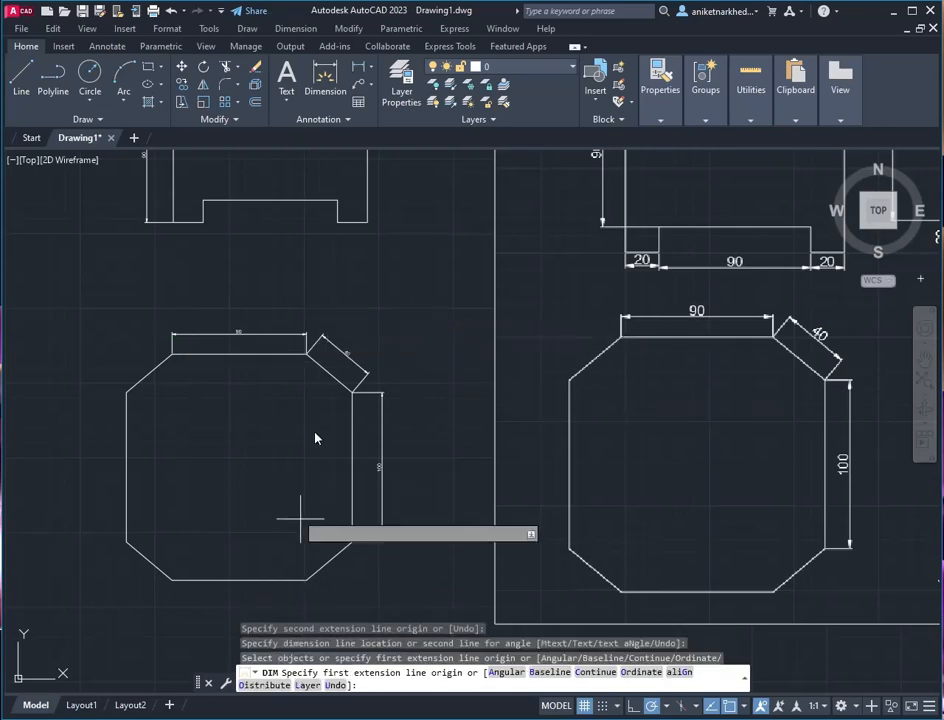
Add an angular dimension inside the octagon between its right side and slanted lower-right edge
{"action": "left_click", "coordinate": [294, 29]}
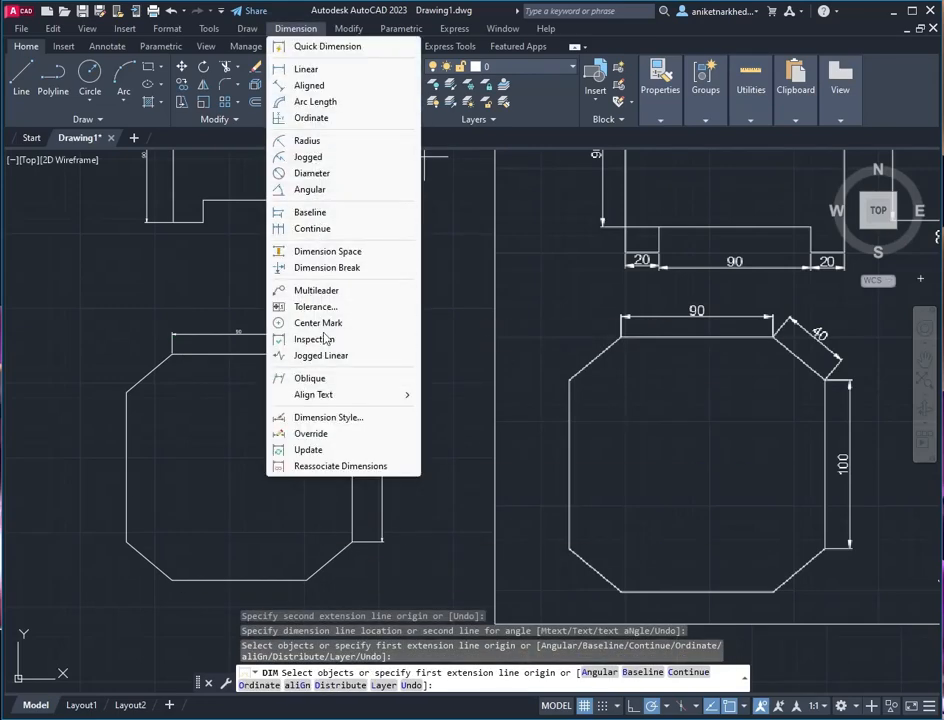
{"action": "left_click", "coordinate": [300, 189]}
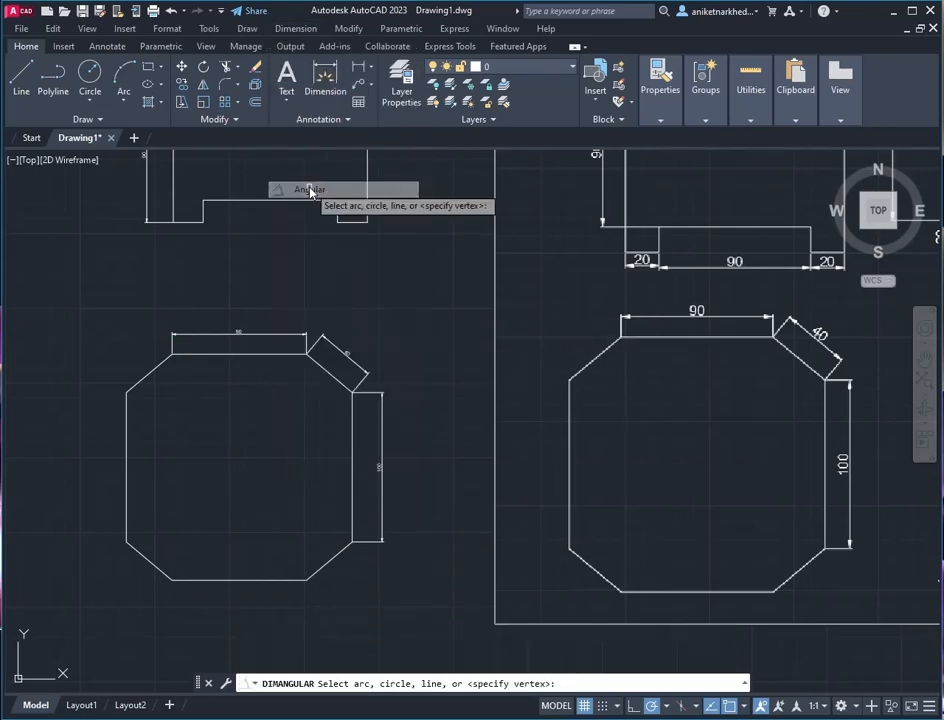
{"action": "left_click", "coordinate": [353, 515]}
{"action": "left_click", "coordinate": [336, 558]}
{"action": "left_click", "coordinate": [330, 548]}
{"action": "scroll", "coordinate": [318, 458], "scroll_direction": "up", "scroll_amount": 2}
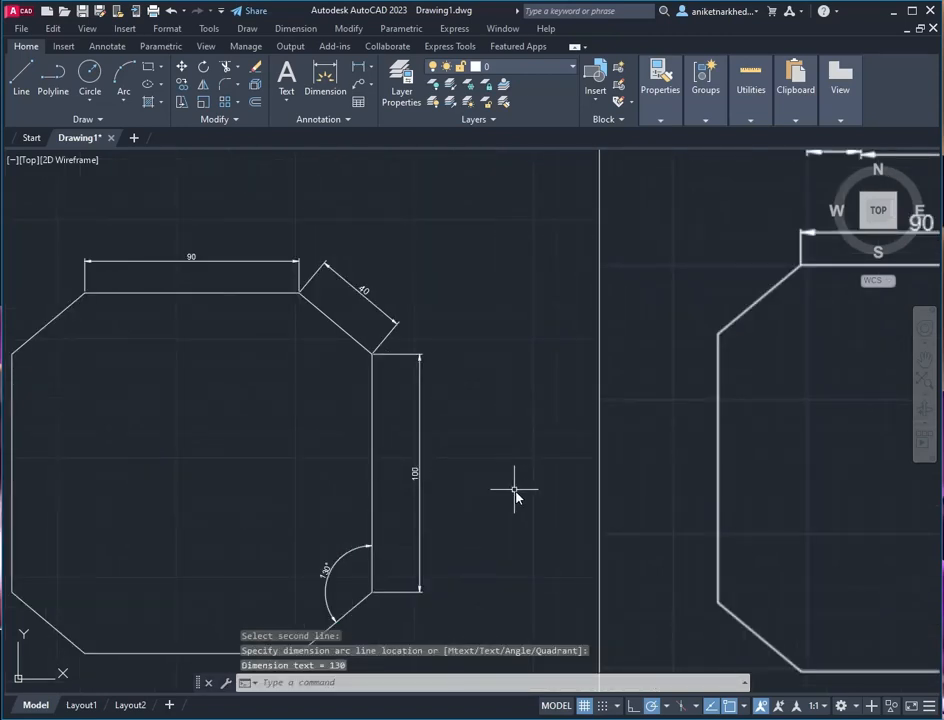
Add an angular dimension inside the octagon between its slanted upper-right edge and right side
{"action": "middle_click_drag", "start_coordinate": [516, 495], "coordinate": [544, 443]}
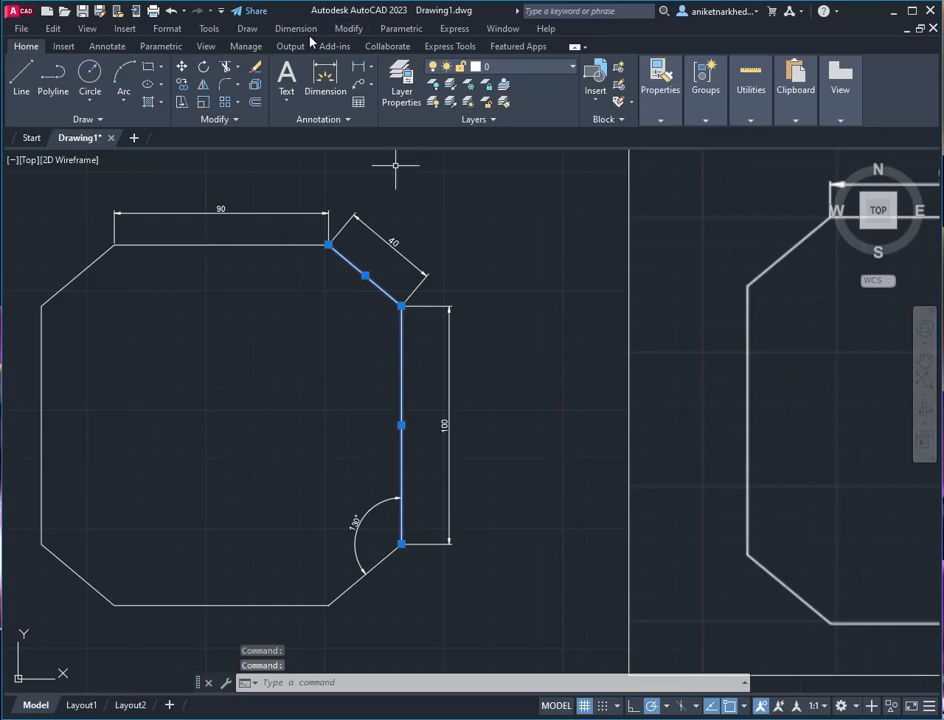
{"action": "left_click", "coordinate": [296, 28]}
{"action": "left_click", "coordinate": [320, 202]}
{"action": "left_click", "coordinate": [377, 287]}
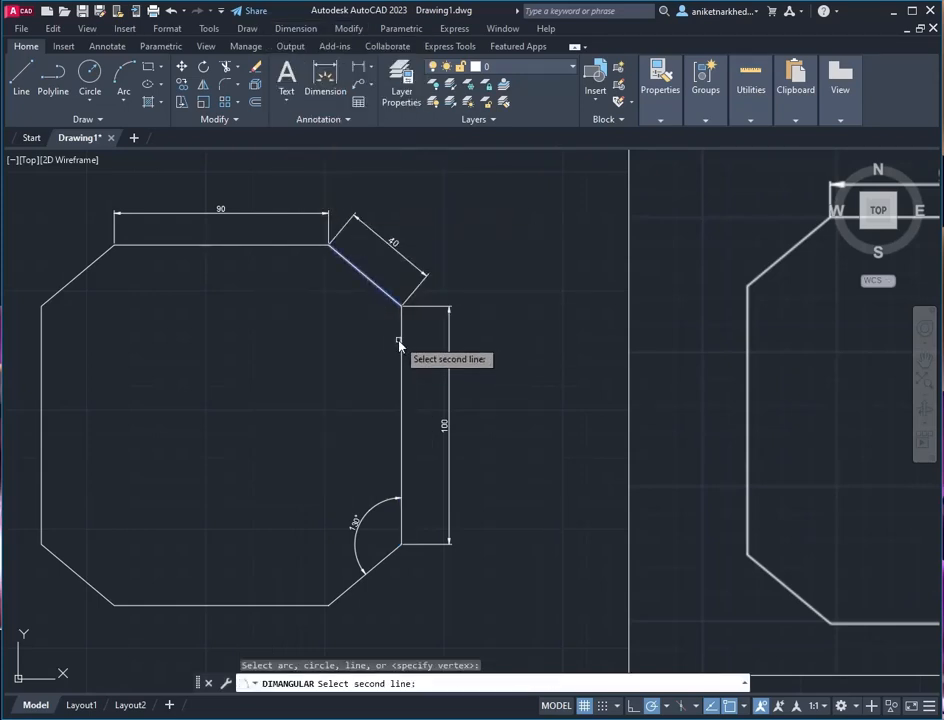
{"action": "left_click", "coordinate": [399, 343]}
{"action": "left_click", "coordinate": [369, 320]}
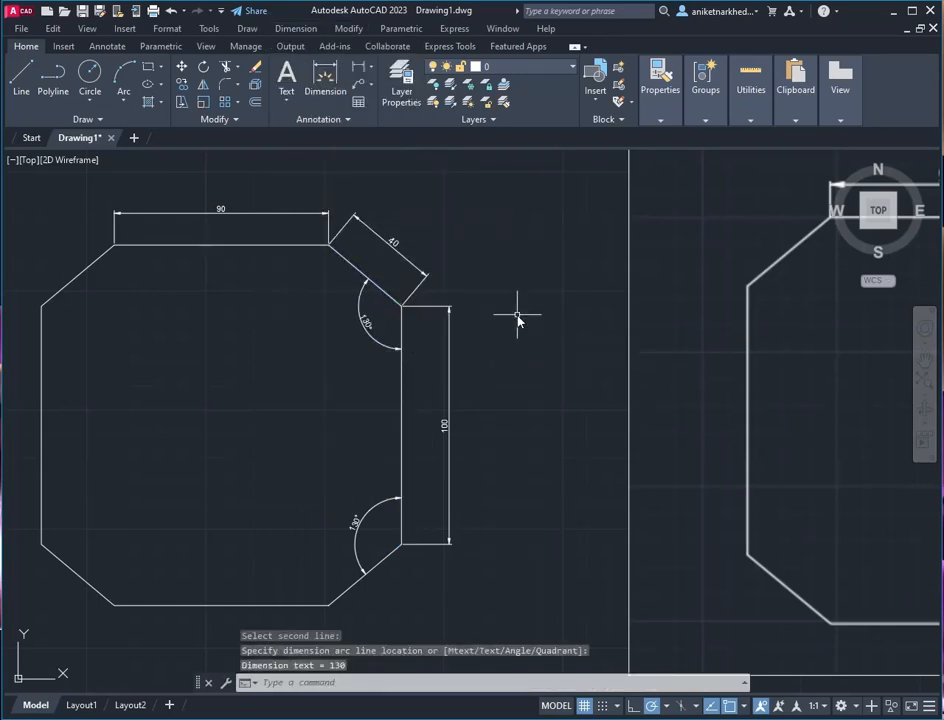
Draw the parallelogram's 150-unit horizontal base in the empty area beside the reference frame, then its 90-unit right side at 60°
{"action": "scroll", "coordinate": [579, 533], "scroll_direction": "down", "scroll_amount": 2}
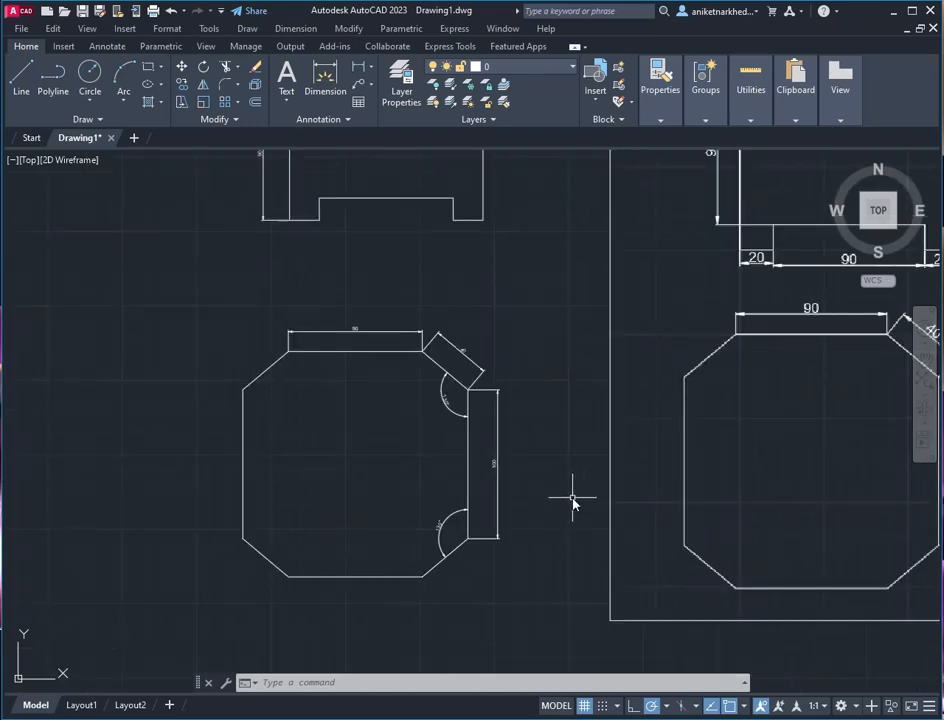
{"action": "middle_click_drag", "start_coordinate": [575, 505], "coordinate": [495, 490]}
{"action": "middle_click_drag", "start_coordinate": [750, 493], "coordinate": [713, 496]}
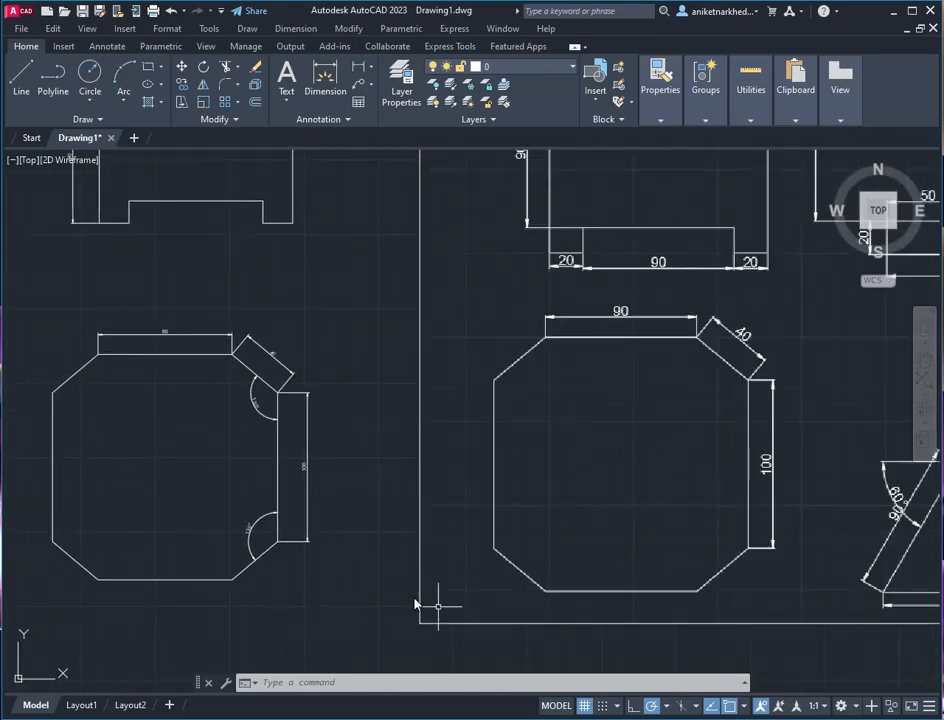
{"action": "middle_click_drag", "start_coordinate": [548, 508], "coordinate": [27, 482]}
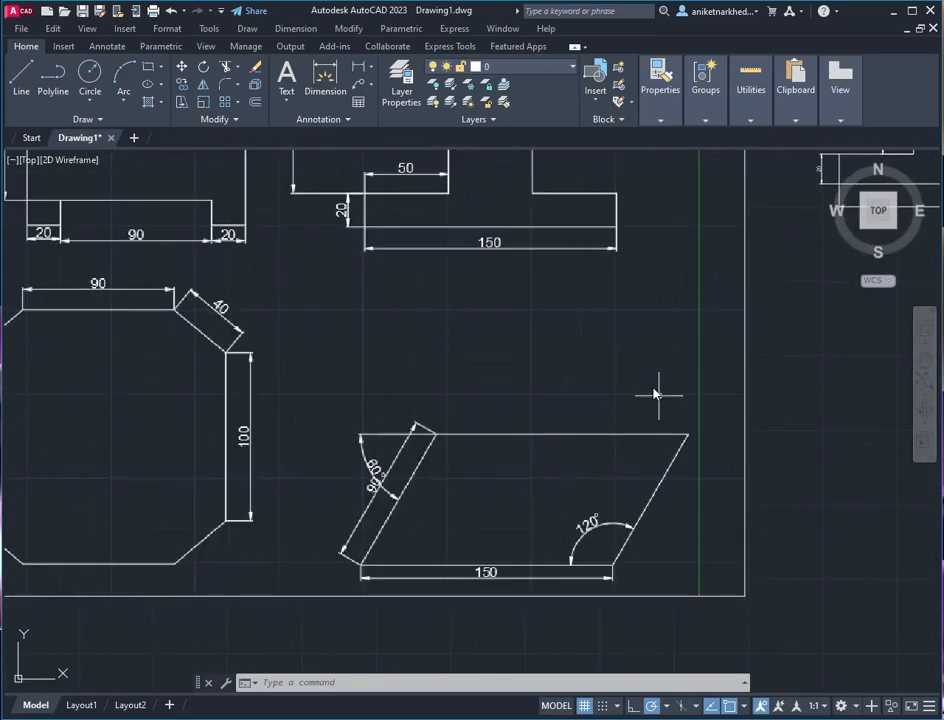
{"action": "middle_click_drag", "start_coordinate": [652, 389], "coordinate": [310, 362]}
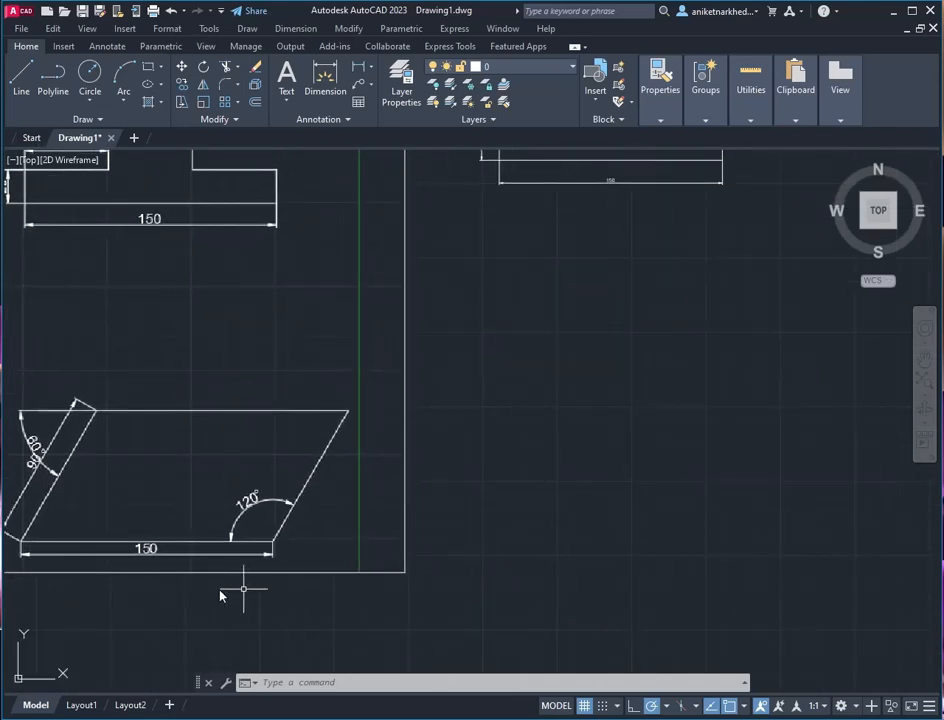
{"action": "middle_click_drag", "start_coordinate": [290, 579], "coordinate": [314, 583]}
{"action": "left_click", "coordinate": [21, 78]}
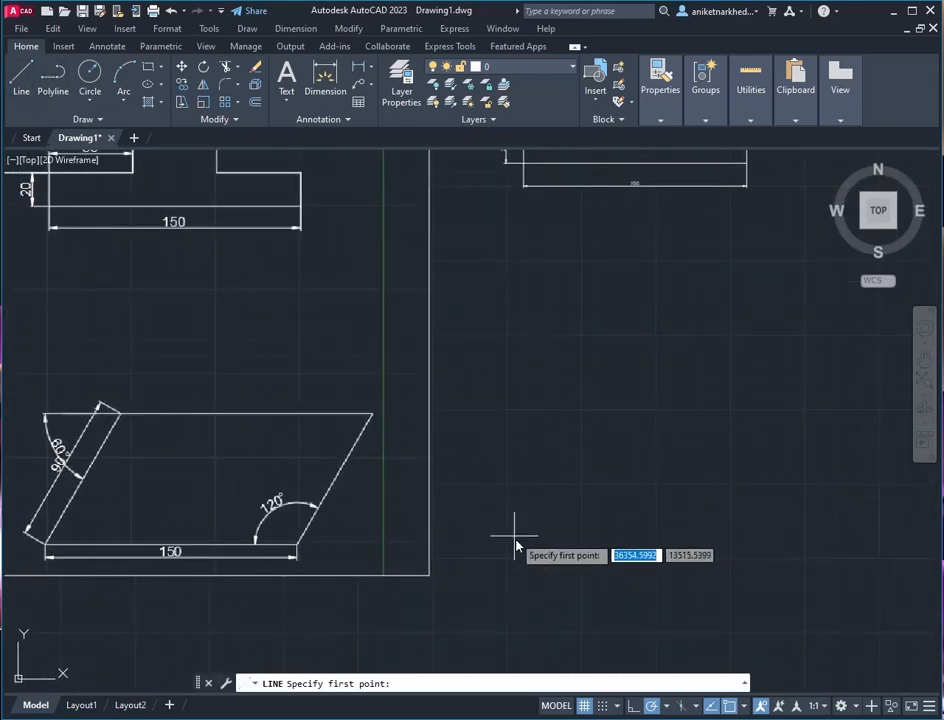
{"action": "left_click", "coordinate": [515, 538]}
{"action": "type", "text": "150"}
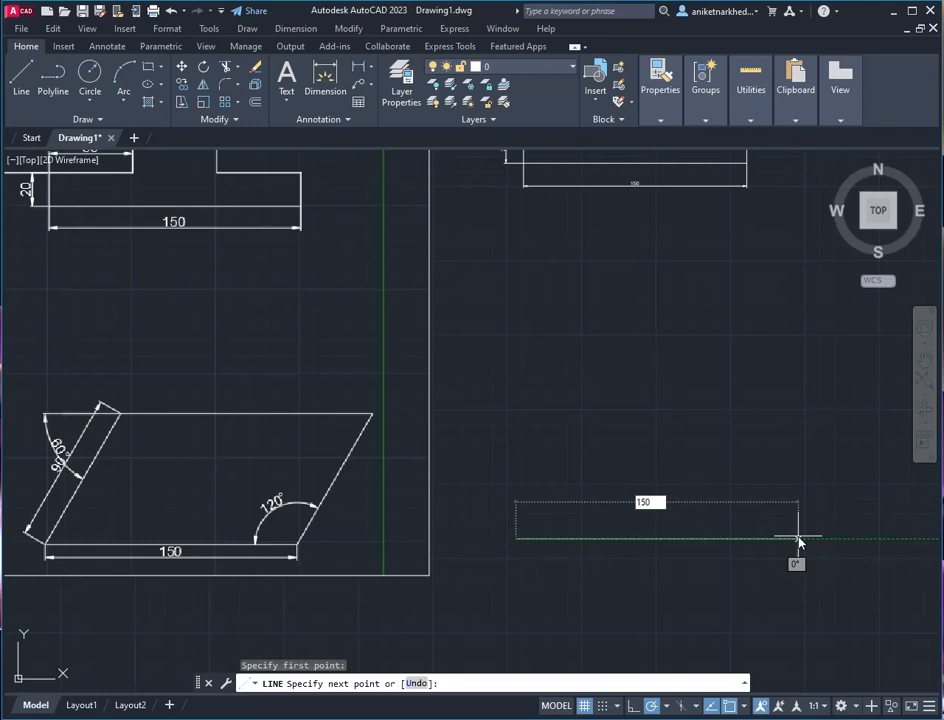
{"action": "key", "text": "Return"}
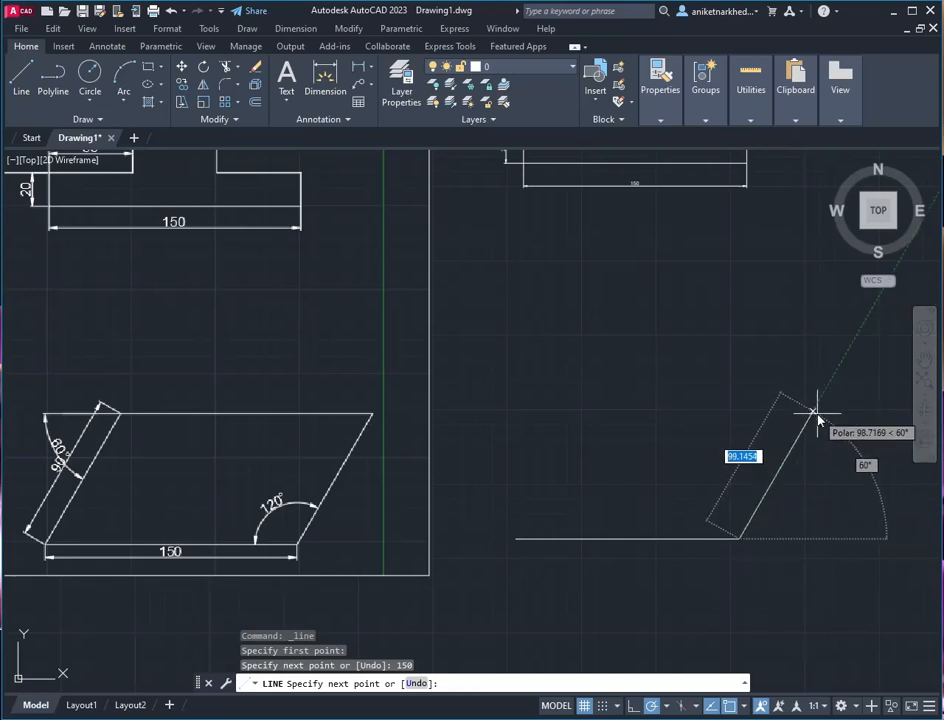
{"action": "type", "text": "90"}
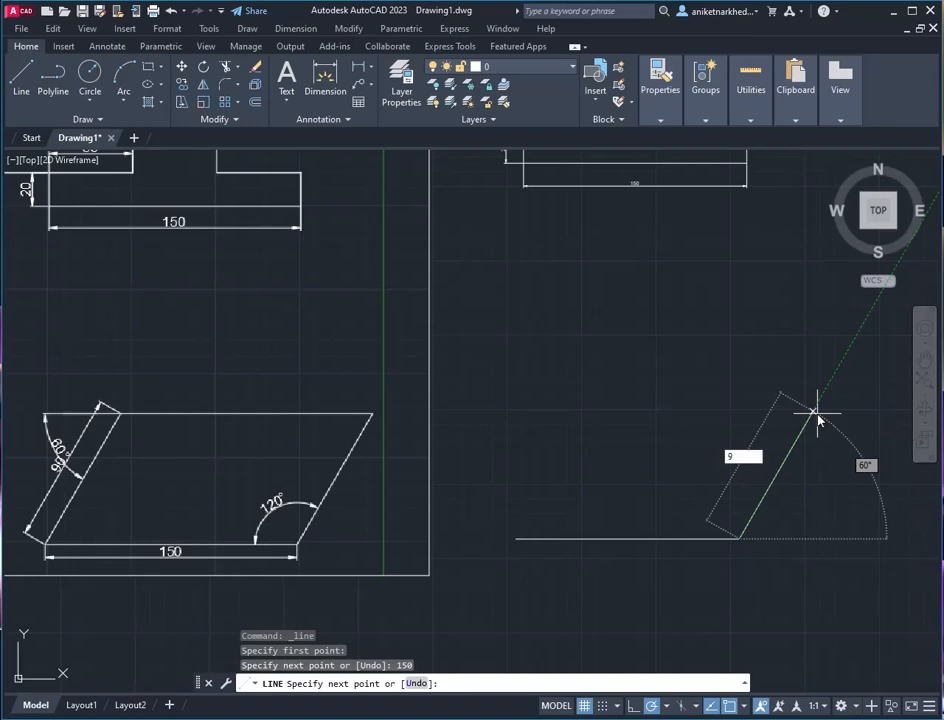
{"action": "key", "text": "Return"}
Draw the parallelogram's 150-unit top edge at 180° and close the outline with the 90-unit left side back to the start point
{"action": "type", "text": "1"}
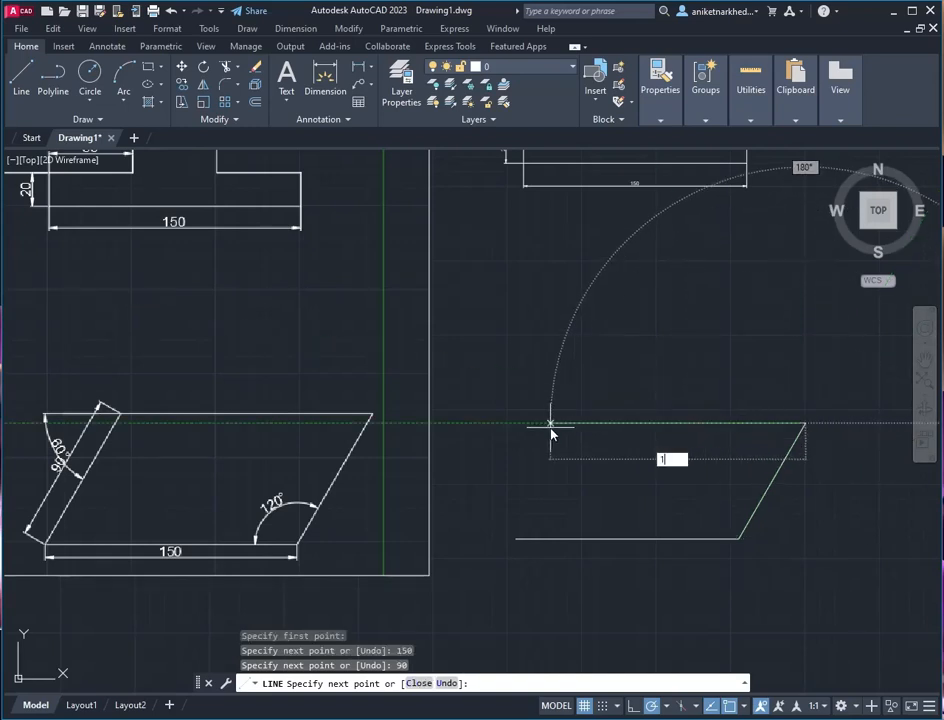
{"action": "type", "text": "50"}
{"action": "key", "text": "Return"}
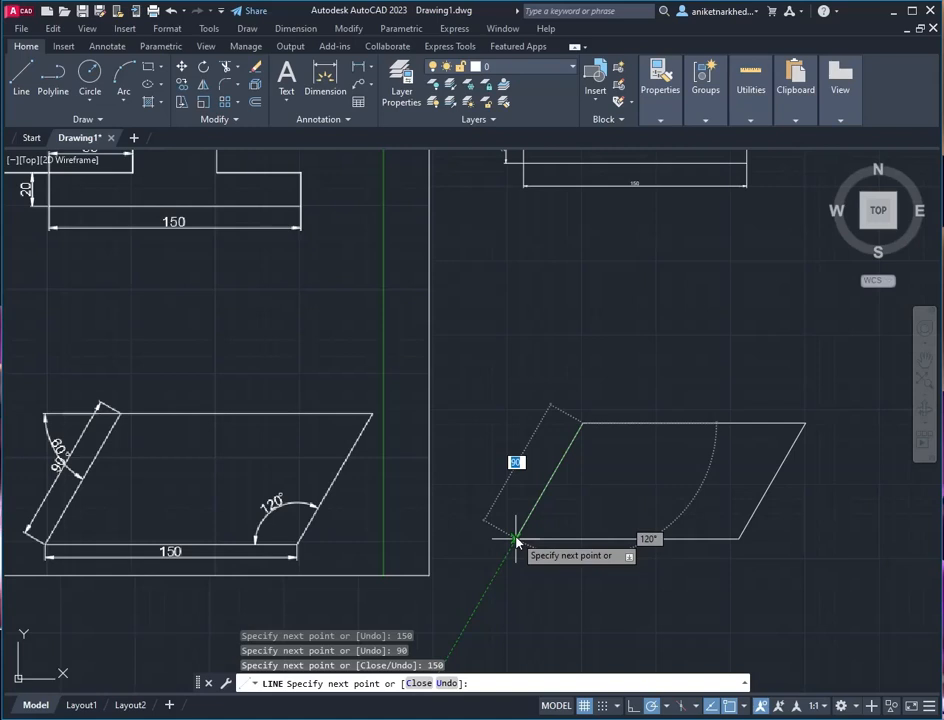
{"action": "type", "text": "0"}
{"action": "key", "text": "Return"}
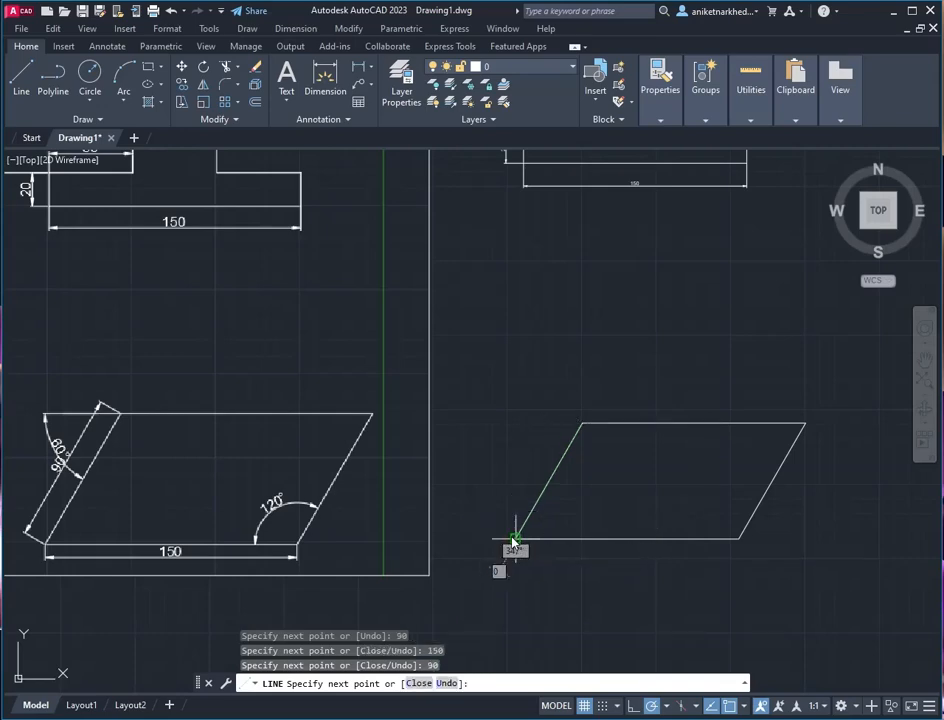
{"action": "key", "text": "Escape"}
Dimension the parallelogram's horizontal base, placing the dimension line below the profile
{"action": "left_click", "coordinate": [325, 78]}
{"action": "left_click", "coordinate": [516, 539]}
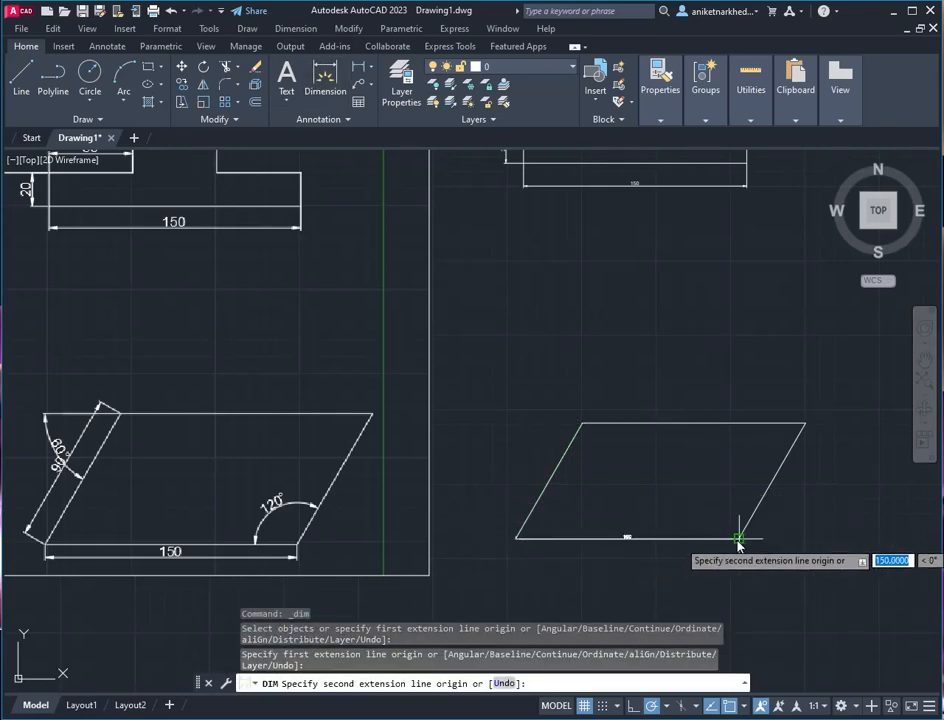
{"action": "left_click", "coordinate": [738, 538]}
{"action": "left_click", "coordinate": [722, 563]}
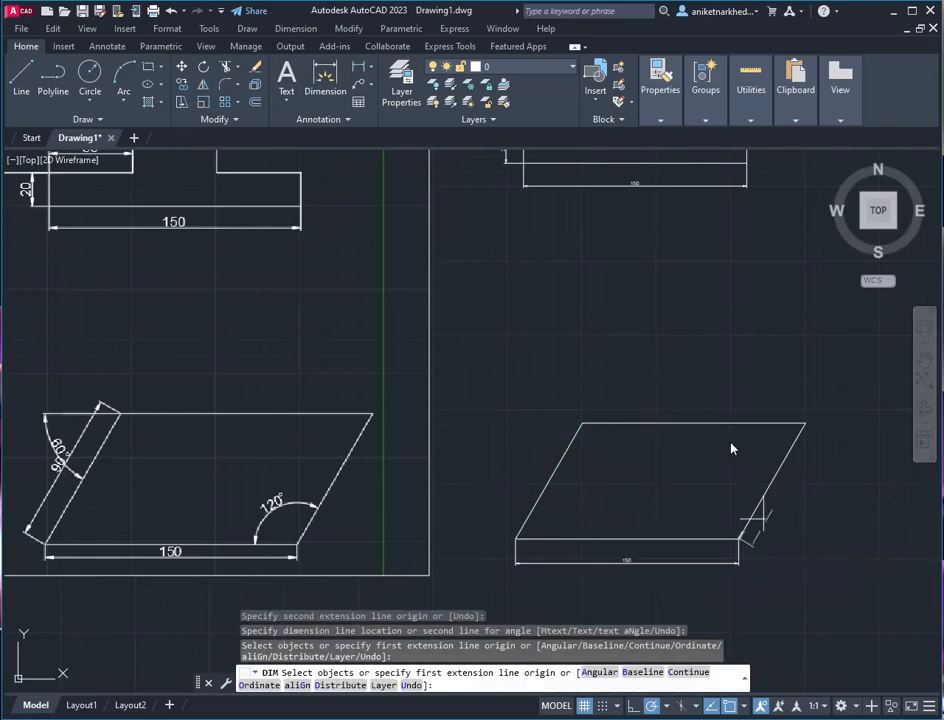
Add an angular dimension inside the parallelogram between its slanted right side and its base
{"action": "left_click", "coordinate": [758, 505]}
{"action": "left_click", "coordinate": [713, 543]}
{"action": "left_click", "coordinate": [716, 508]}
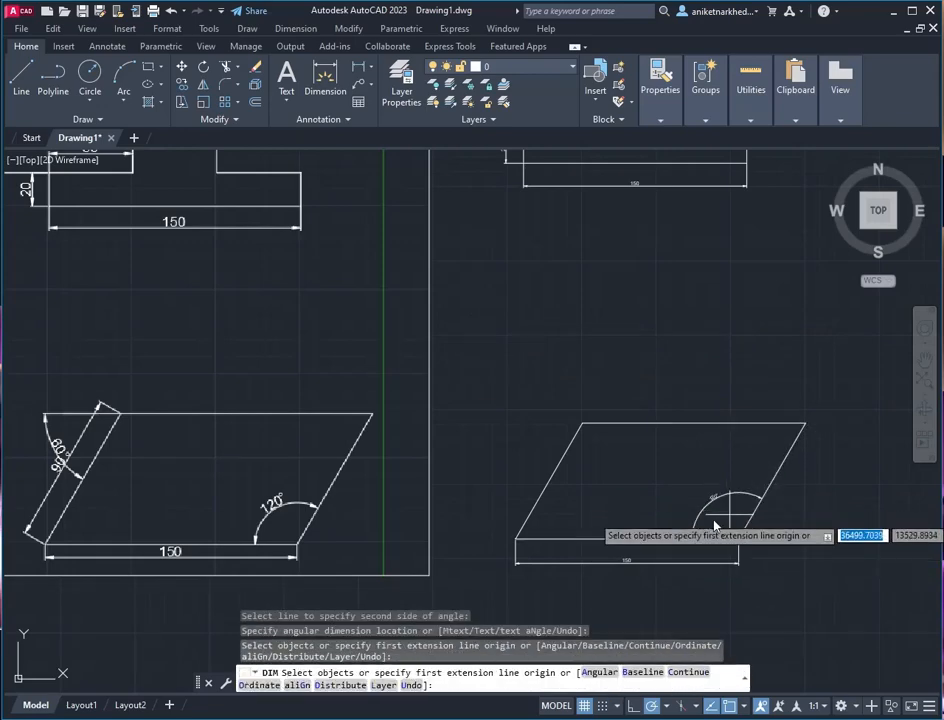
Dimension the parallelogram's left side along its slope and add an angular dimension outside it between that side and the top edge
{"action": "left_click", "coordinate": [566, 441]}
{"action": "left_click", "coordinate": [536, 445]}
{"action": "scroll", "coordinate": [790, 530], "scroll_direction": "up", "scroll_amount": 2}
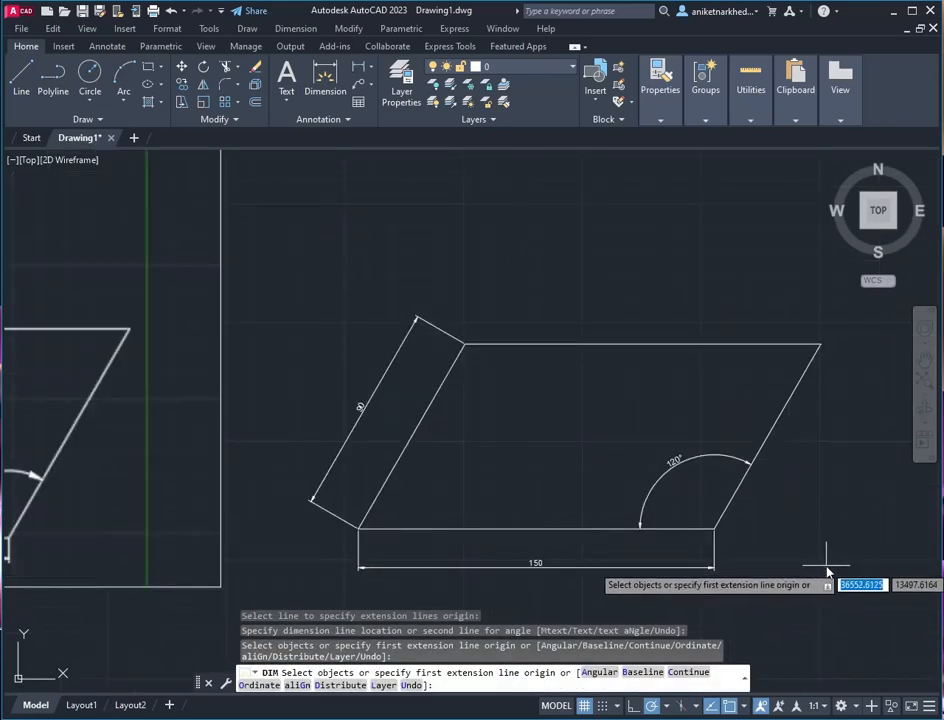
{"action": "left_click", "coordinate": [445, 388]}
{"action": "left_click", "coordinate": [507, 344]}
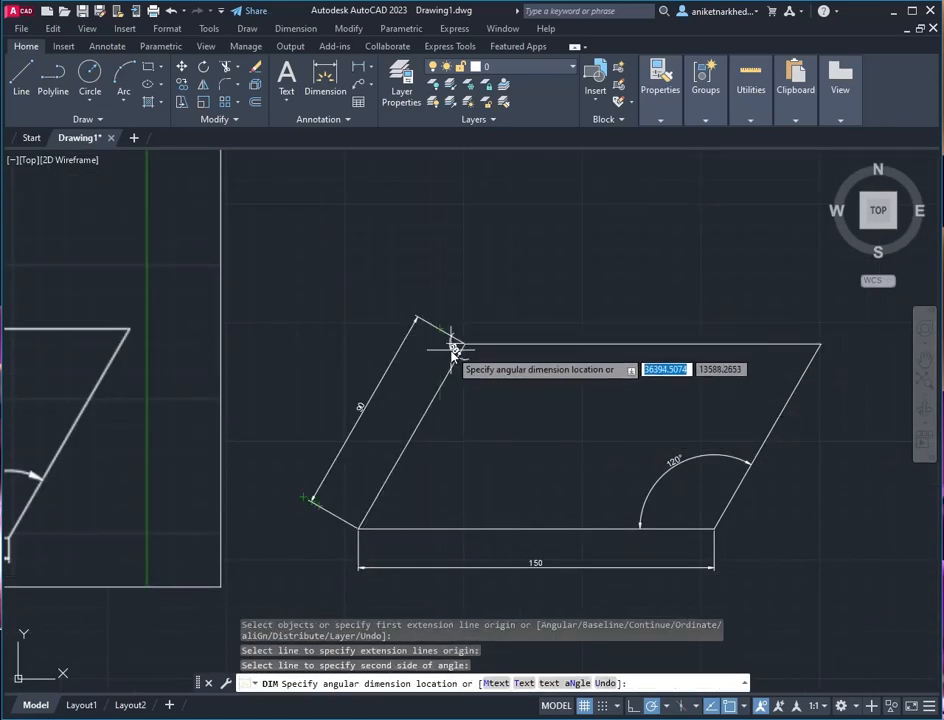
{"action": "left_click", "coordinate": [426, 378]}
{"action": "scroll", "coordinate": [718, 382], "scroll_direction": "down", "scroll_amount": 2}
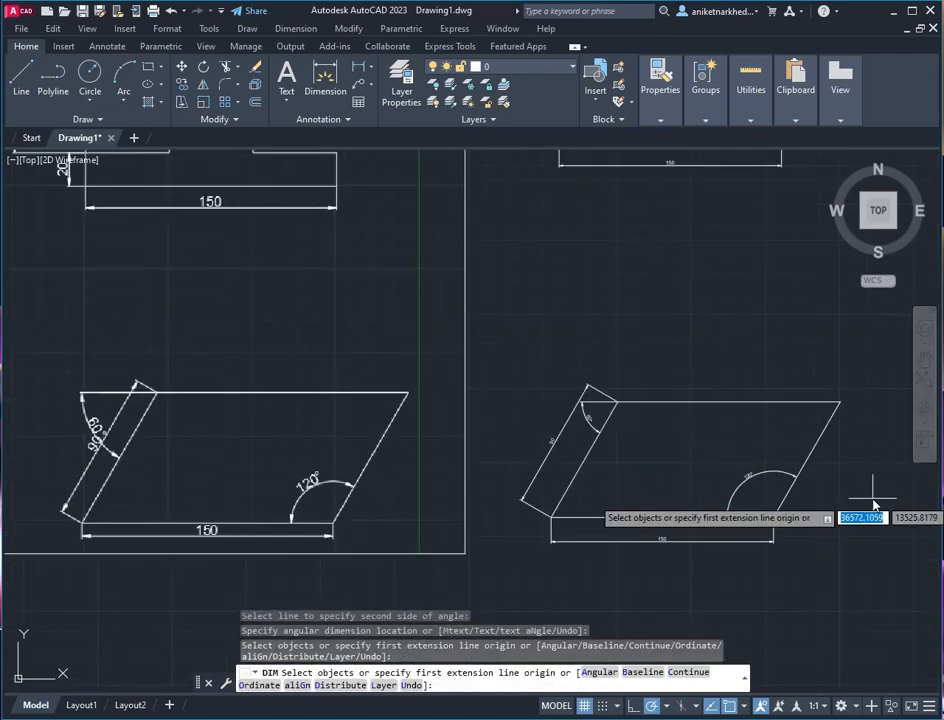
{"action": "scroll", "coordinate": [400, 470], "scroll_direction": "down", "scroll_amount": 4}
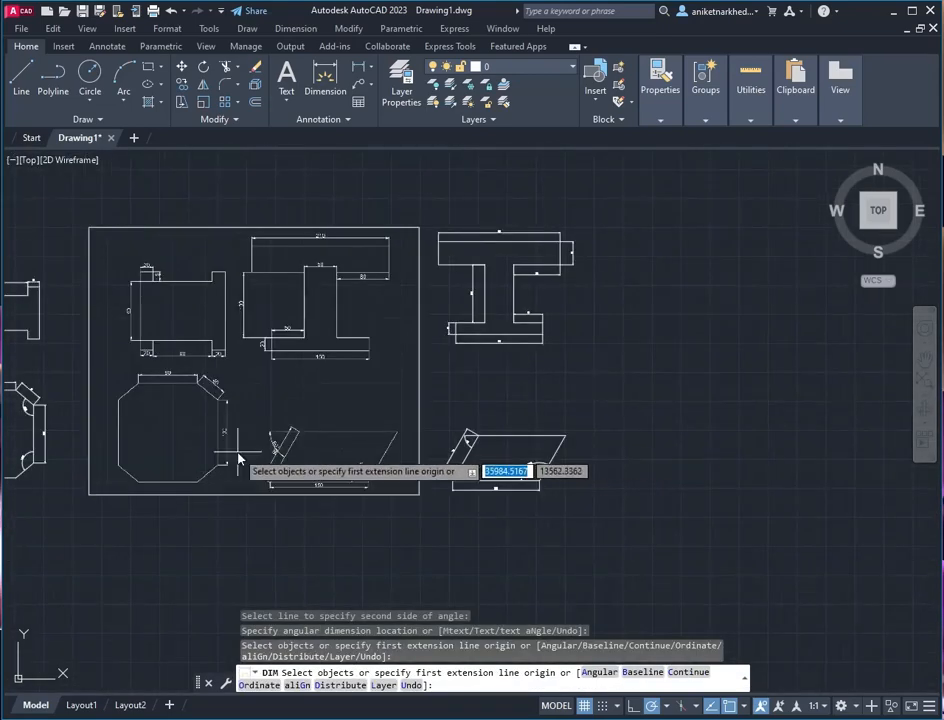
{"action": "middle_click_drag", "start_coordinate": [238, 451], "coordinate": [501, 559]}
{"action": "key", "text": "Return"}
Delete the framed reference drawing between the redrawn profiles
{"action": "left_click", "coordinate": [496, 243]}
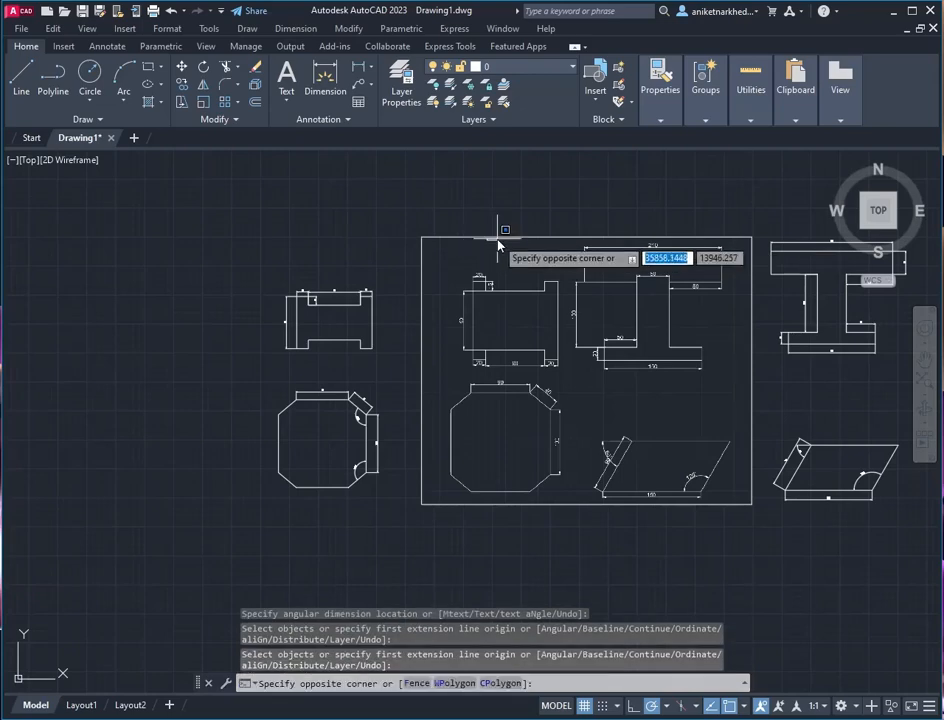
{"action": "left_click", "coordinate": [501, 240]}
{"action": "key", "text": "Delete"}
Move the dimensioned I-shaped profile and parallelogram together to sit beside the other two redrawn profiles
{"action": "mouse_move", "coordinate": [569, 354]}
{"action": "middle_mouse_down"}
{"action": "mouse_move", "coordinate": [442, 368]}
{"action": "mouse_move", "coordinate": [325, 362]}
{"action": "middle_mouse_up"}
{"action": "mouse_move", "coordinate": [461, 219]}
{"action": "left_mouse_down"}
{"action": "mouse_move", "coordinate": [481, 385]}
{"action": "mouse_move", "coordinate": [658, 204]}
{"action": "left_mouse_up"}
{"action": "right_click", "coordinate": [626, 509]}
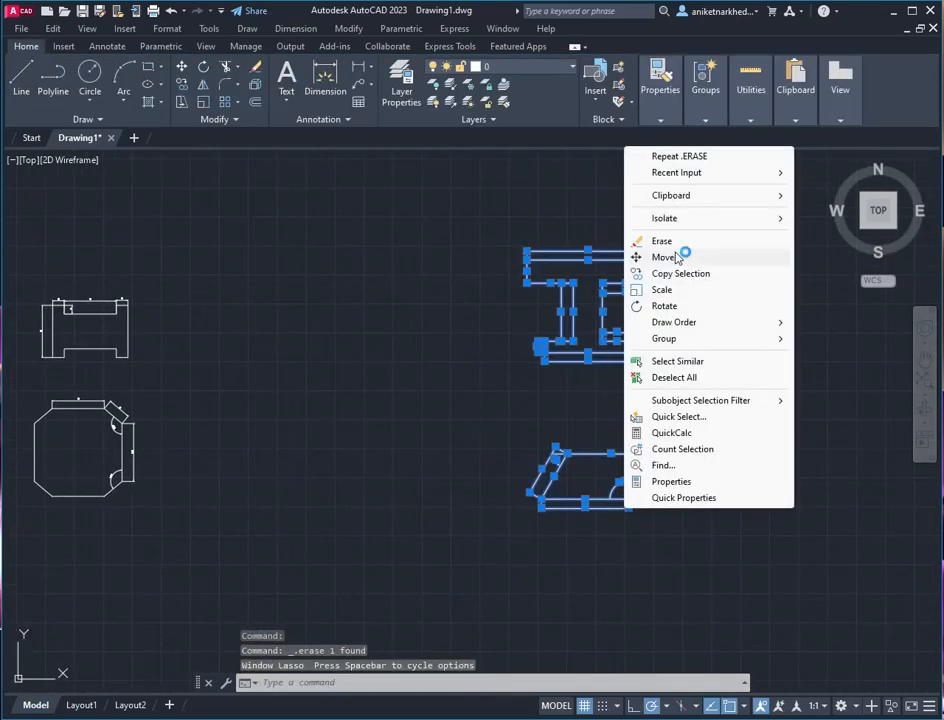
{"action": "left_click", "coordinate": [710, 255]}
{"action": "left_click", "coordinate": [622, 485]}
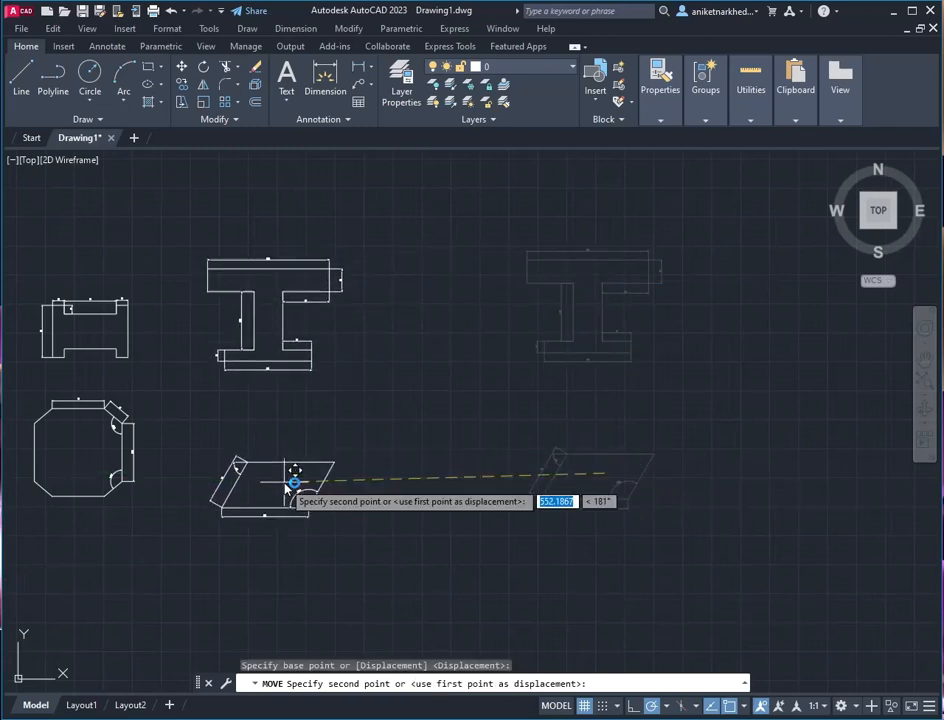
{"action": "left_click", "coordinate": [273, 517]}
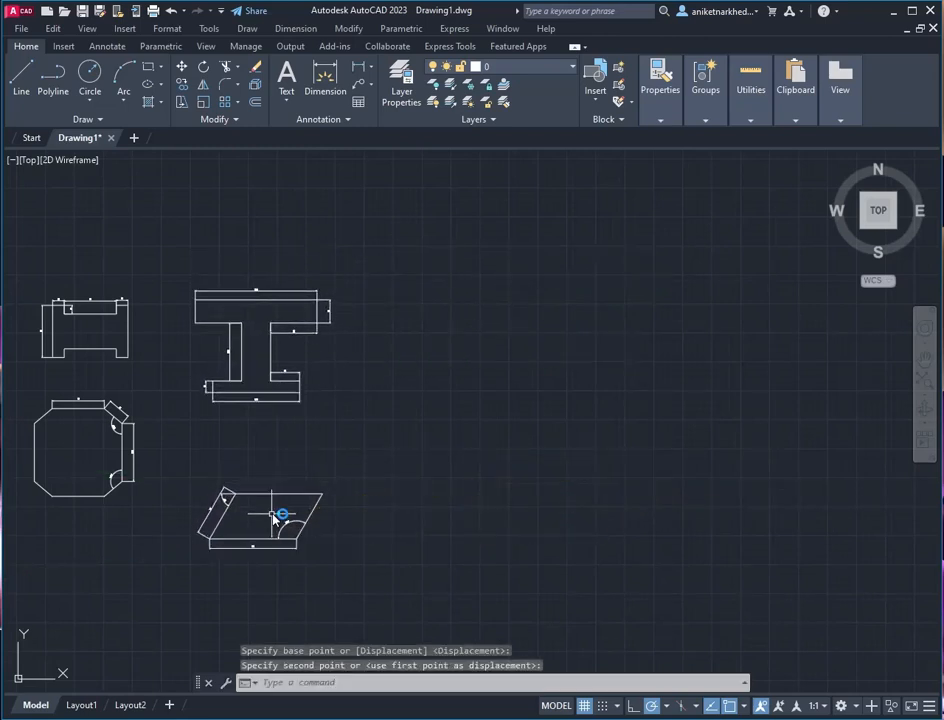
Move the parallelogram with its dimensions up, closer beneath the I-shaped profile
{"action": "left_click", "coordinate": [277, 498]}
{"action": "left_click", "coordinate": [189, 477]}
{"action": "mouse_move", "coordinate": [182, 478]}
{"action": "left_mouse_down"}
{"action": "mouse_move", "coordinate": [350, 480]}
{"action": "mouse_move", "coordinate": [341, 477]}
{"action": "left_mouse_up"}
{"action": "right_click", "coordinate": [245, 547]}
{"action": "left_click", "coordinate": [290, 291]}
{"action": "left_click", "coordinate": [254, 543]}
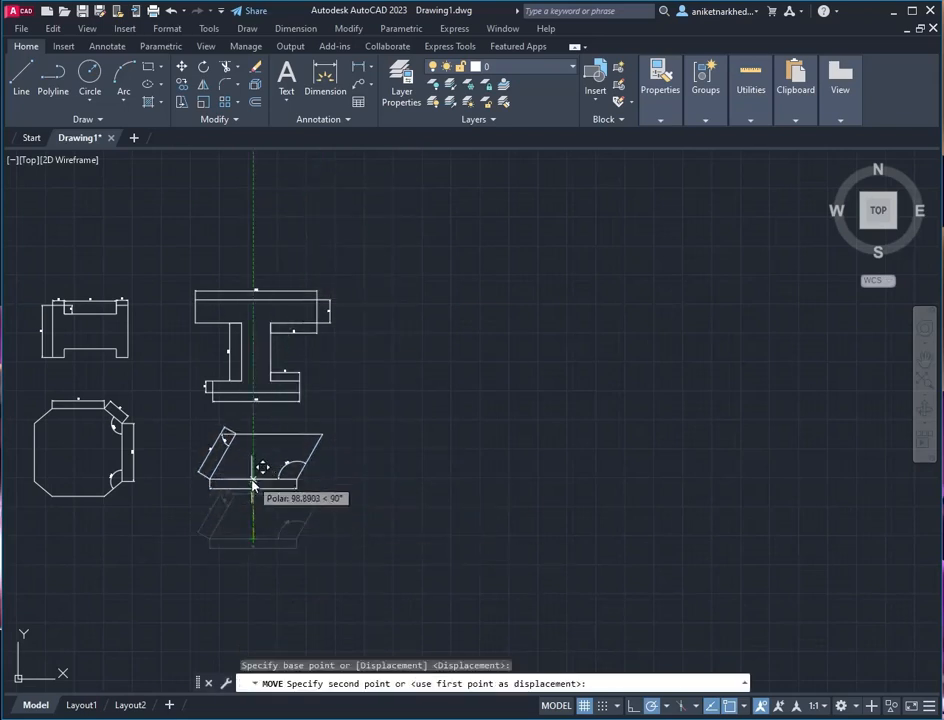
{"action": "left_click", "coordinate": [242, 480]}
{"action": "left_click", "coordinate": [379, 478]}
{"action": "left_click", "coordinate": [84, 531]}
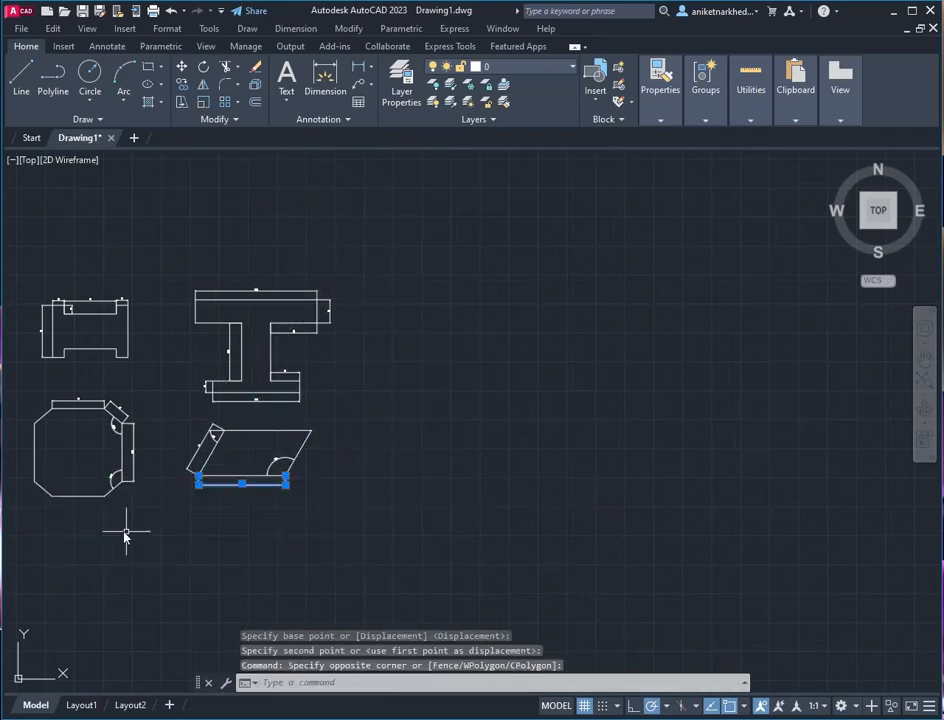
{"action": "left_click", "coordinate": [122, 538]}
{"action": "key", "text": "Escape"}
{"action": "key", "text": "Escape"}
{"action": "mouse_move", "coordinate": [124, 528]}
{"action": "middle_mouse_down"}
{"action": "mouse_move", "coordinate": [560, 549]}
{"action": "mouse_move", "coordinate": [346, 558]}
{"action": "middle_mouse_up"}
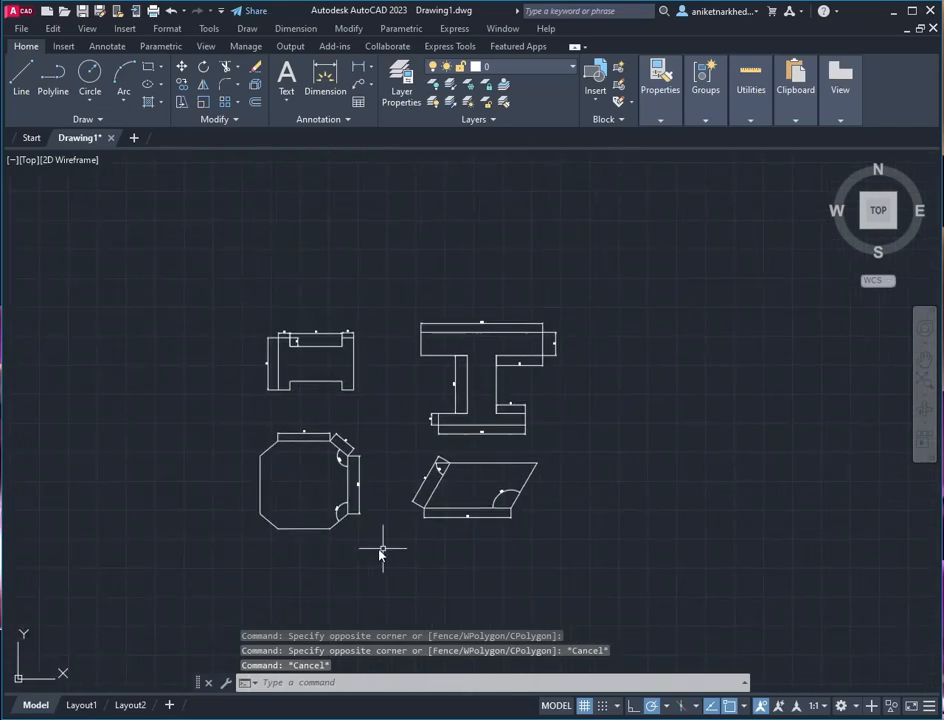
{"action": "scroll", "coordinate": [382, 548], "scroll_direction": "up", "scroll_amount": 2}
{"action": "scroll", "coordinate": [426, 362], "scroll_direction": "up", "scroll_amount": 2}
{"action": "scroll", "coordinate": [449, 474], "scroll_direction": "down", "scroll_amount": 3}
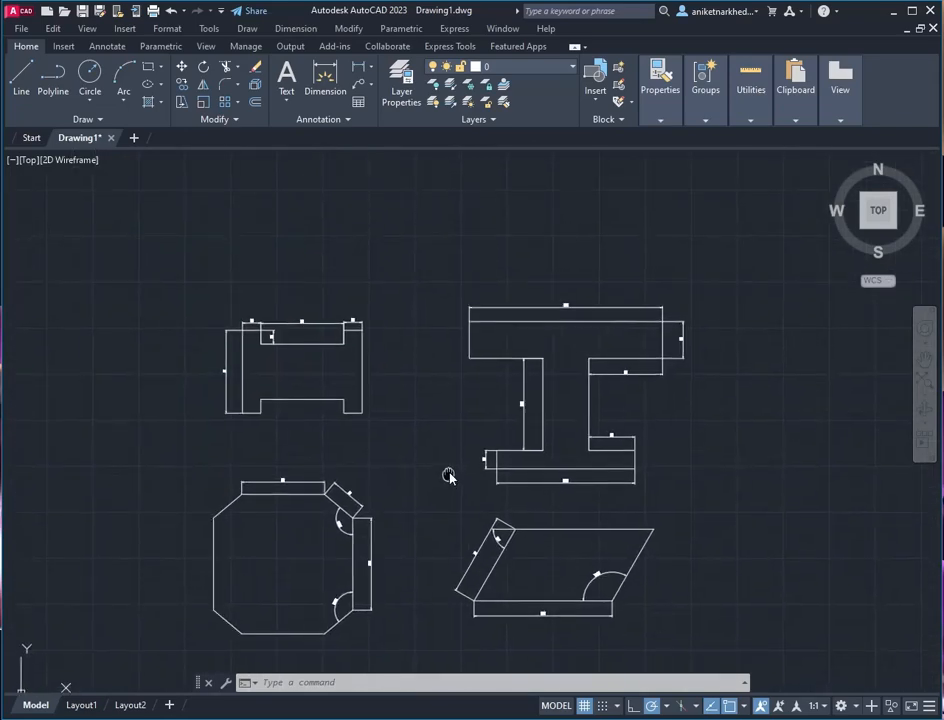
{"action": "scroll", "coordinate": [450, 475], "scroll_direction": "up", "scroll_amount": 3}
{"action": "middle_click_drag", "start_coordinate": [450, 474], "coordinate": [460, 431]}
Modify the ISO-25 dimension style so that its Standard text style has a height of 5, and apply the change
{"action": "left_click", "coordinate": [296, 28]}
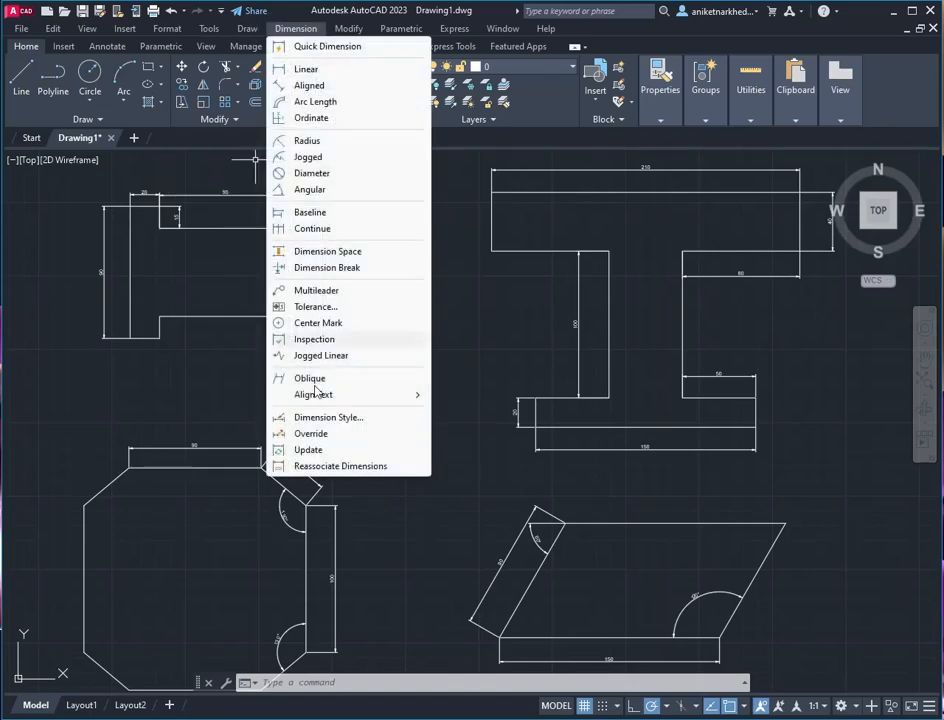
{"action": "left_click", "coordinate": [326, 418]}
{"action": "left_click", "coordinate": [615, 338]}
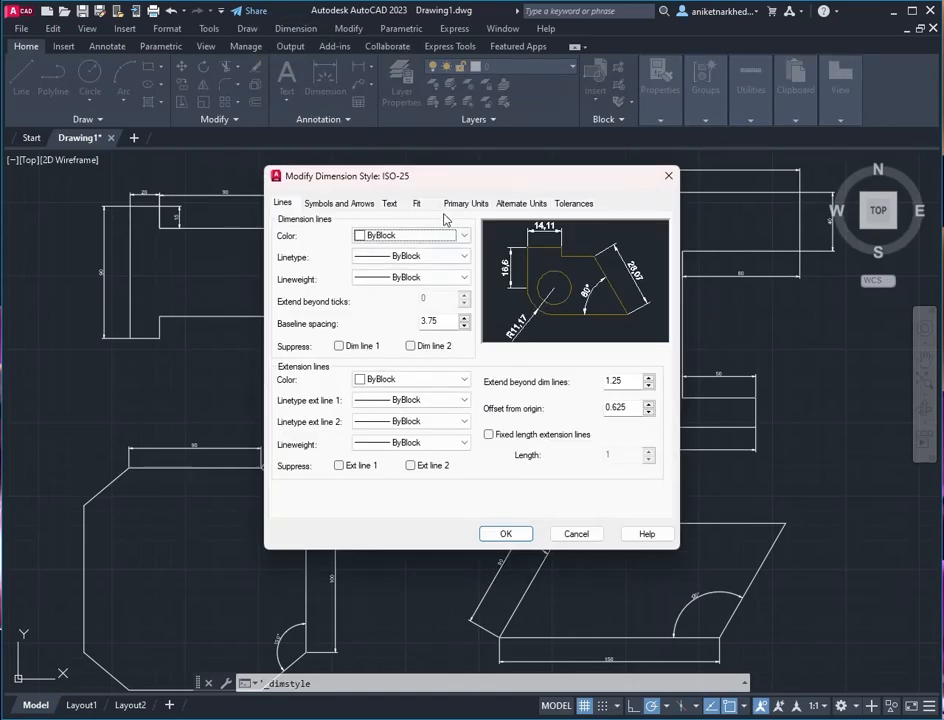
{"action": "left_click", "coordinate": [390, 203]}
{"action": "left_click", "coordinate": [461, 242]}
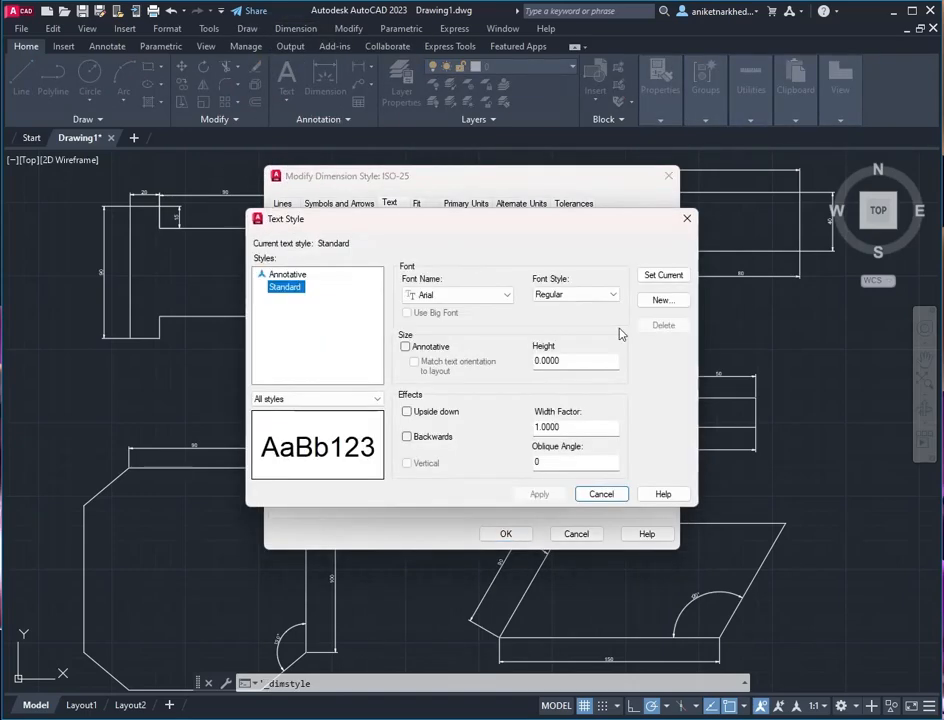
{"action": "left_click", "coordinate": [535, 362]}
{"action": "key", "text": "BackSpace"}
{"action": "type", "text": "5"}
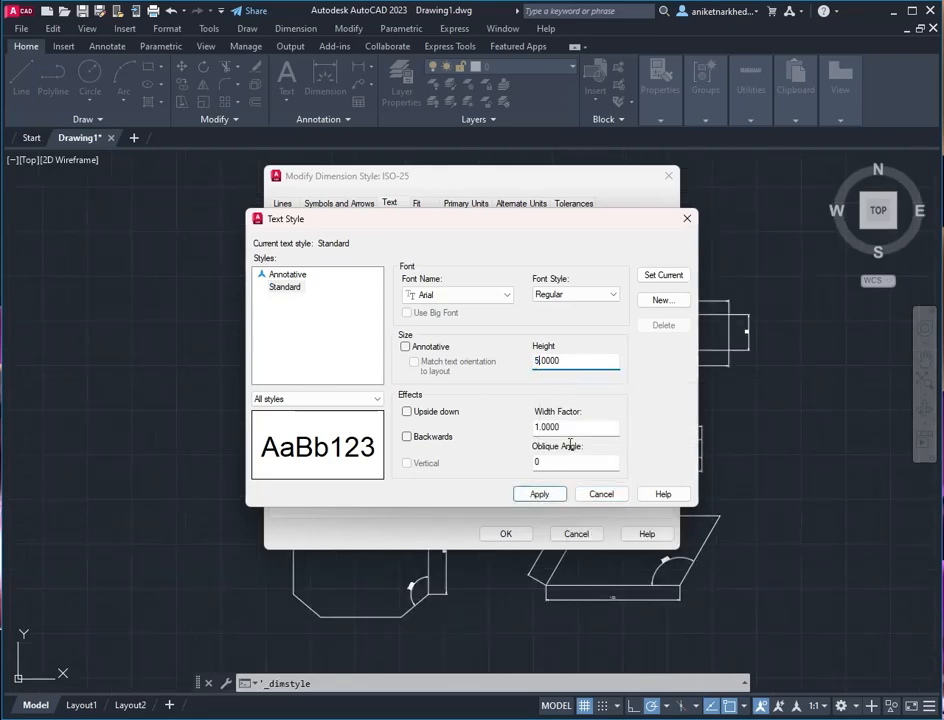
{"action": "left_click", "coordinate": [601, 494]}
{"action": "left_click", "coordinate": [510, 529]}
{"action": "left_click", "coordinate": [558, 478]}
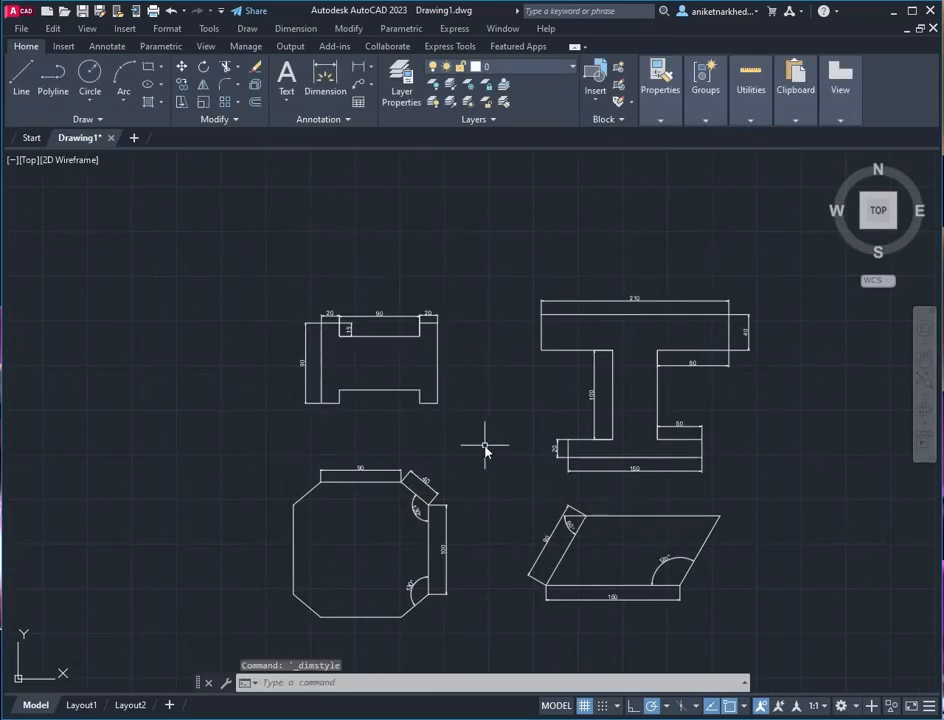
{"action": "middle_click_drag", "start_coordinate": [489, 447], "coordinate": [424, 376]}
{"action": "scroll", "coordinate": [472, 381], "scroll_direction": "up", "scroll_amount": 2}
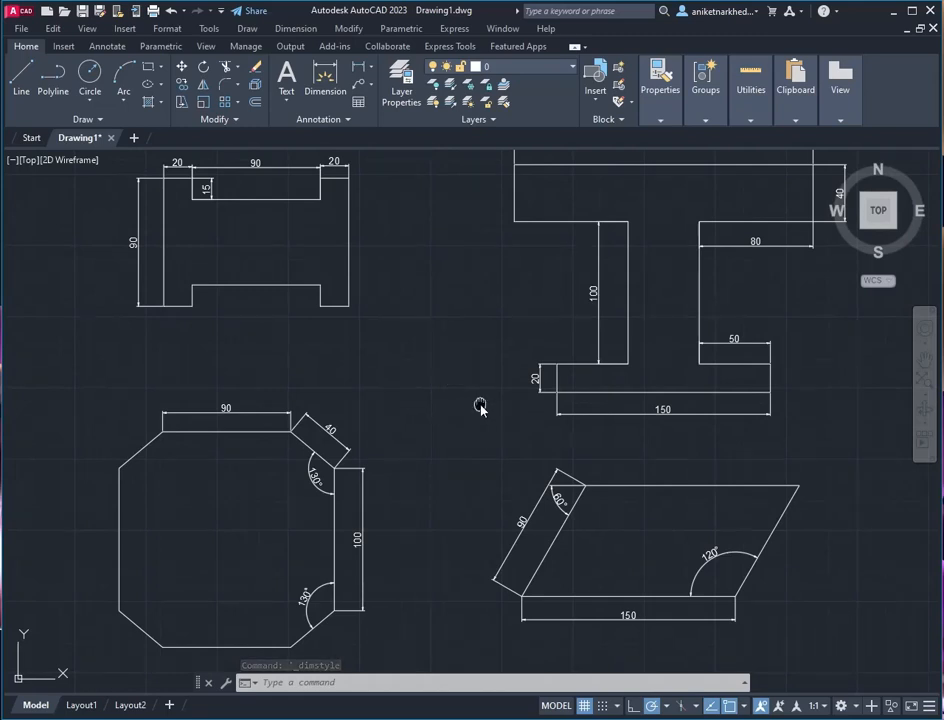
{"action": "middle_click_drag", "start_coordinate": [480, 409], "coordinate": [488, 426]}
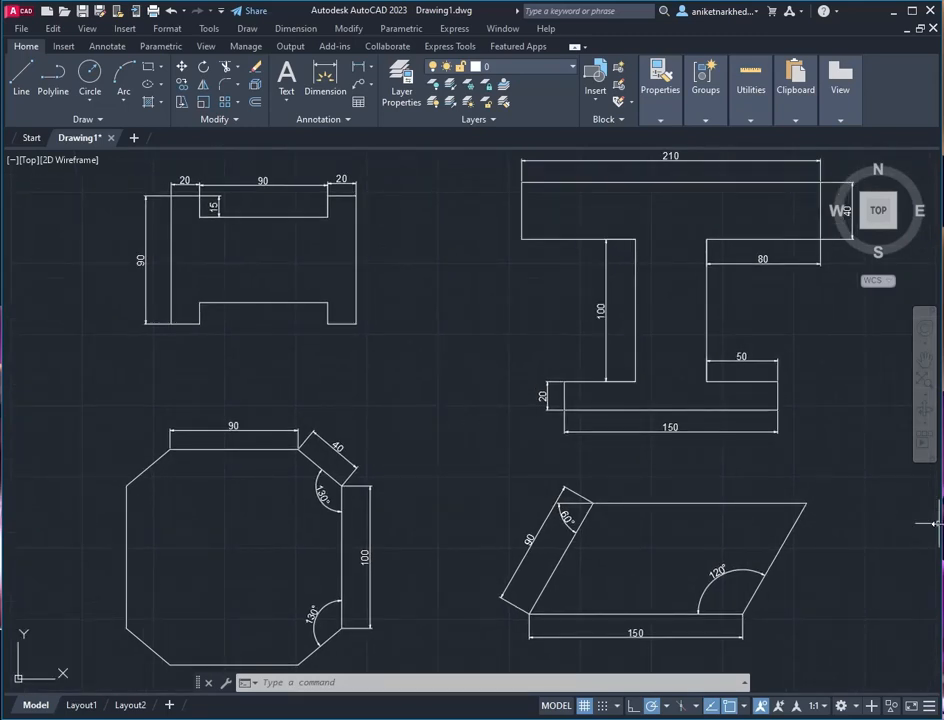